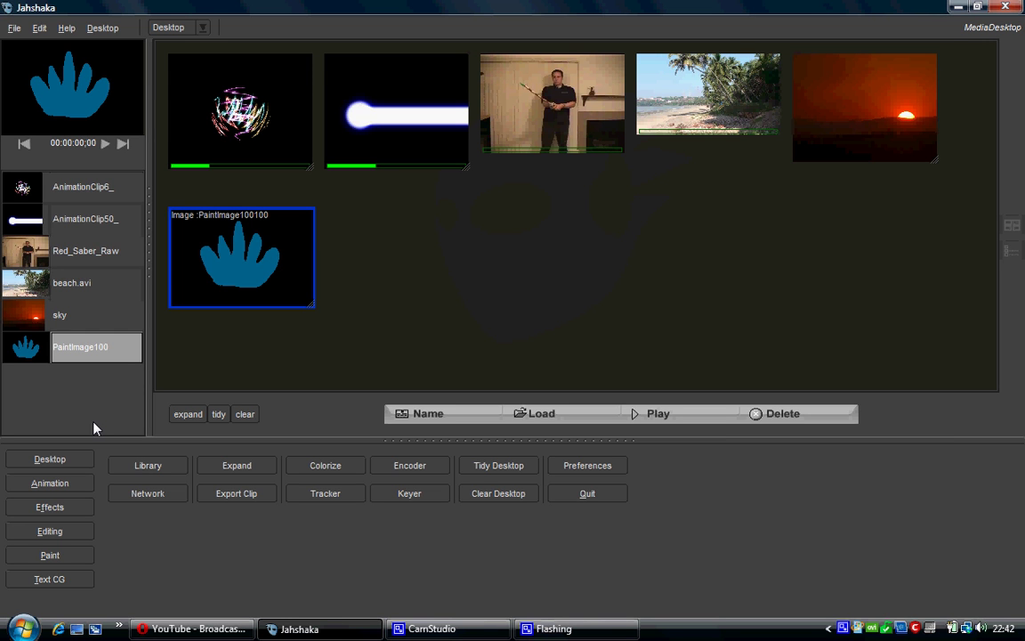
- Switch to the Paint workspace and choose the filled-circle tool from the TOOLS tab
left_click(62, 561)
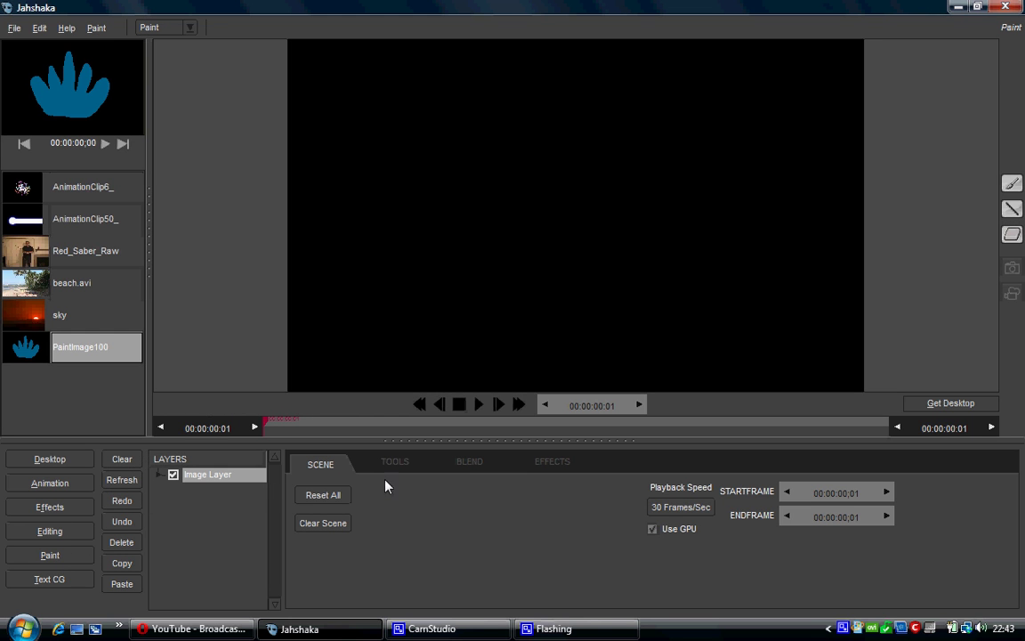
left_click(488, 468)
left_click(404, 461)
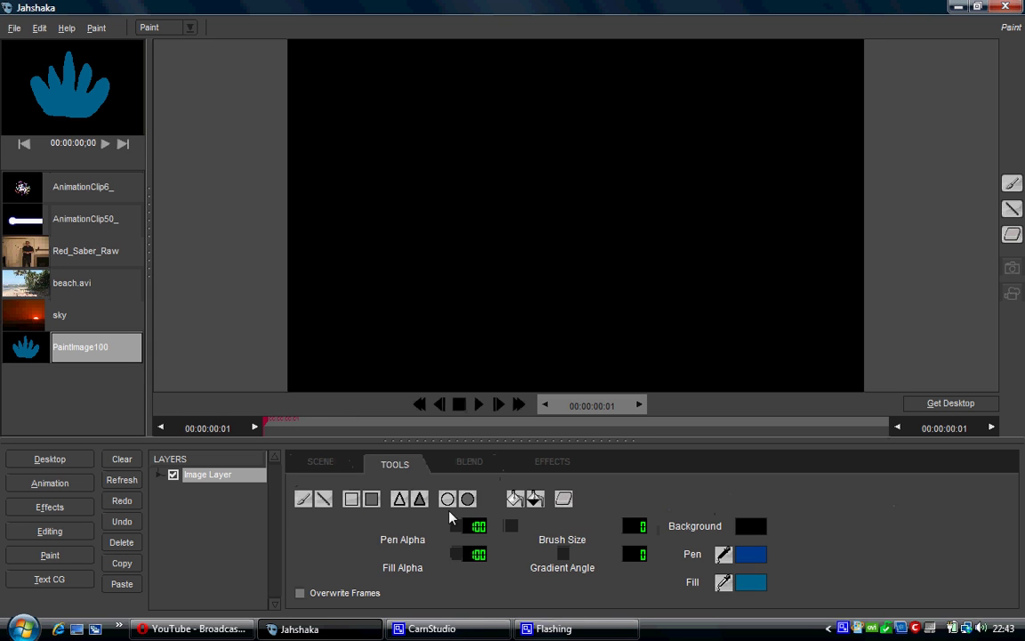
left_click(469, 500)
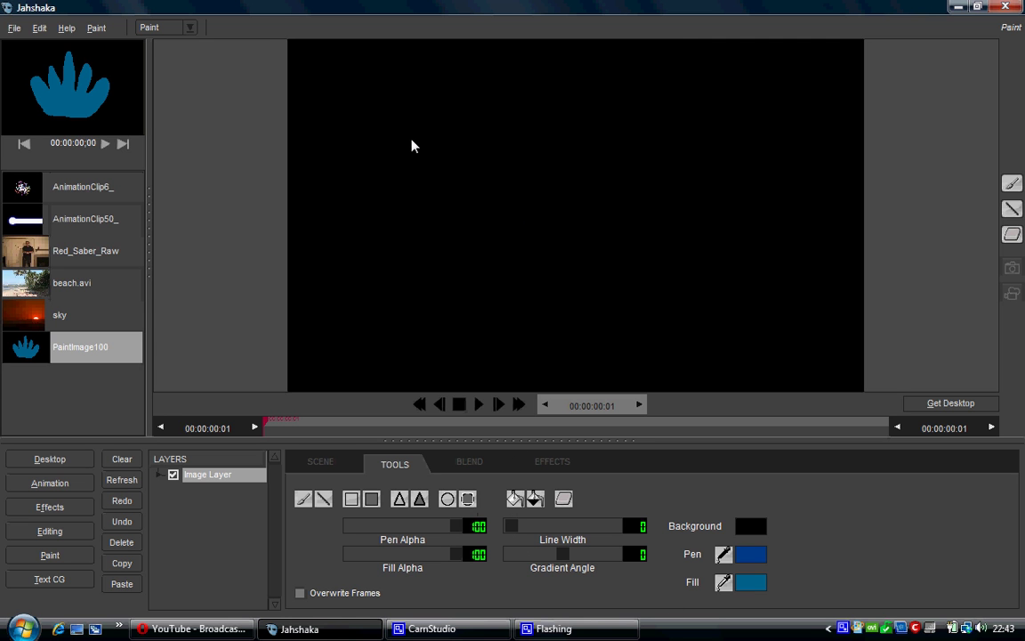
- Draw a test circle on the canvas, then remove it with SCENE > Clear Scene
left_click_drag(410, 129, 465, 174)
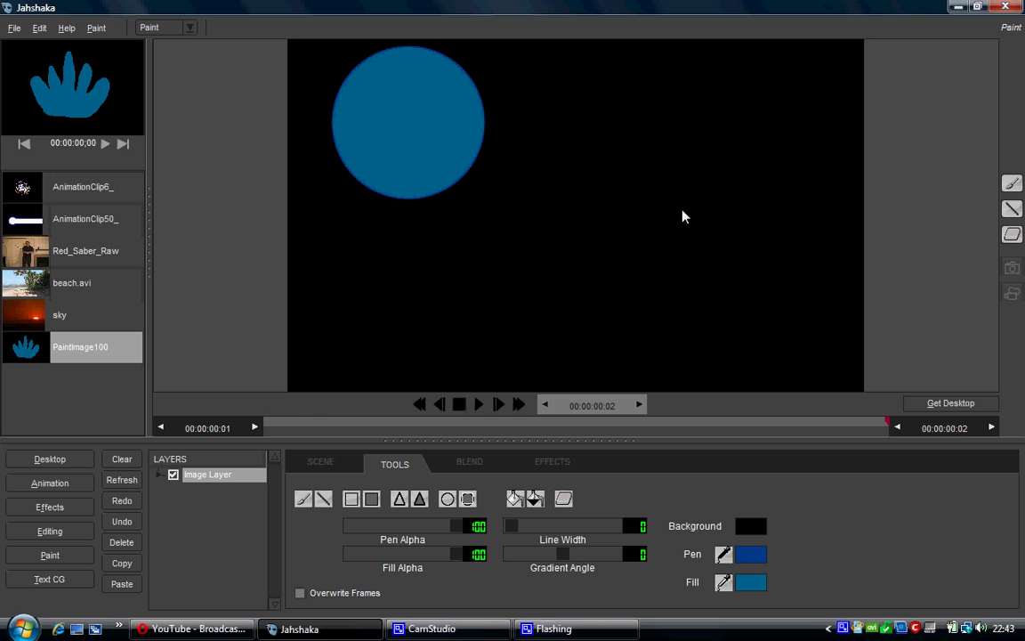
left_click(324, 464)
left_click(336, 524)
left_click(387, 463)
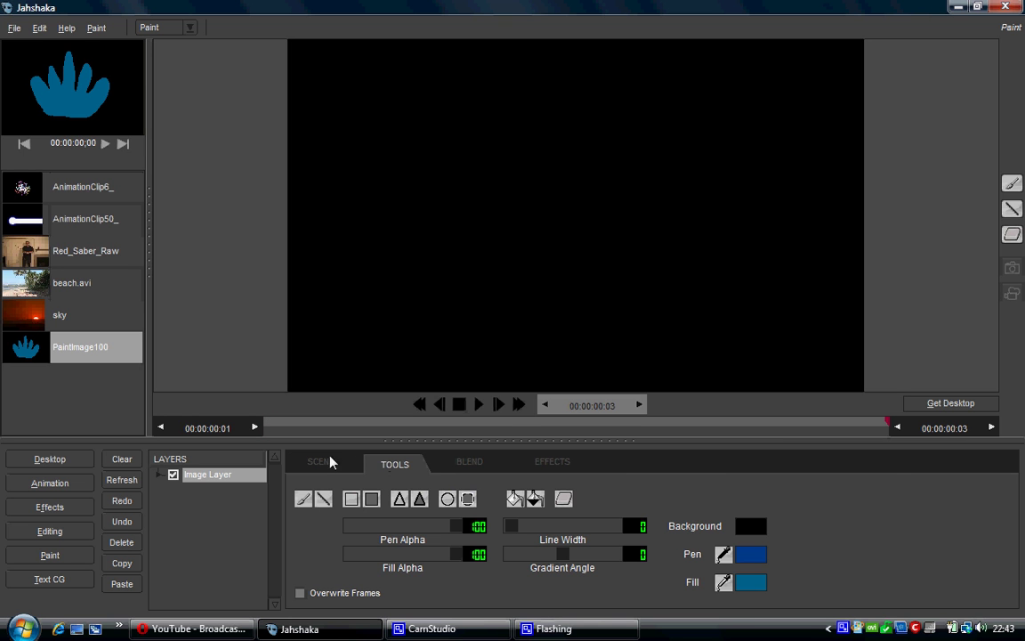
- Set the pen colour to bright green and the fill colour to darker green
left_click(724, 555)
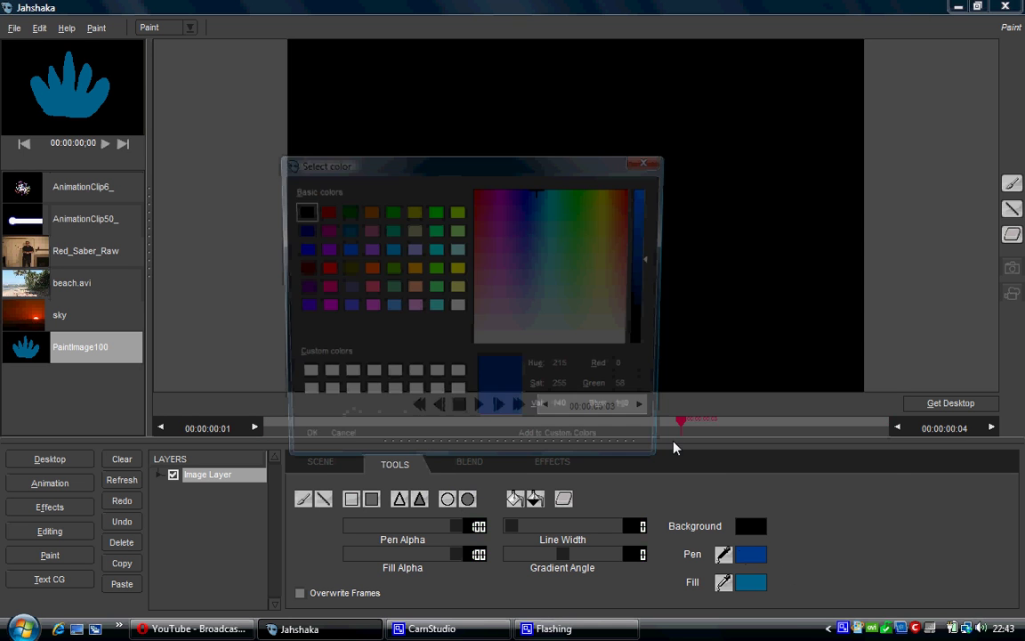
left_click(434, 269)
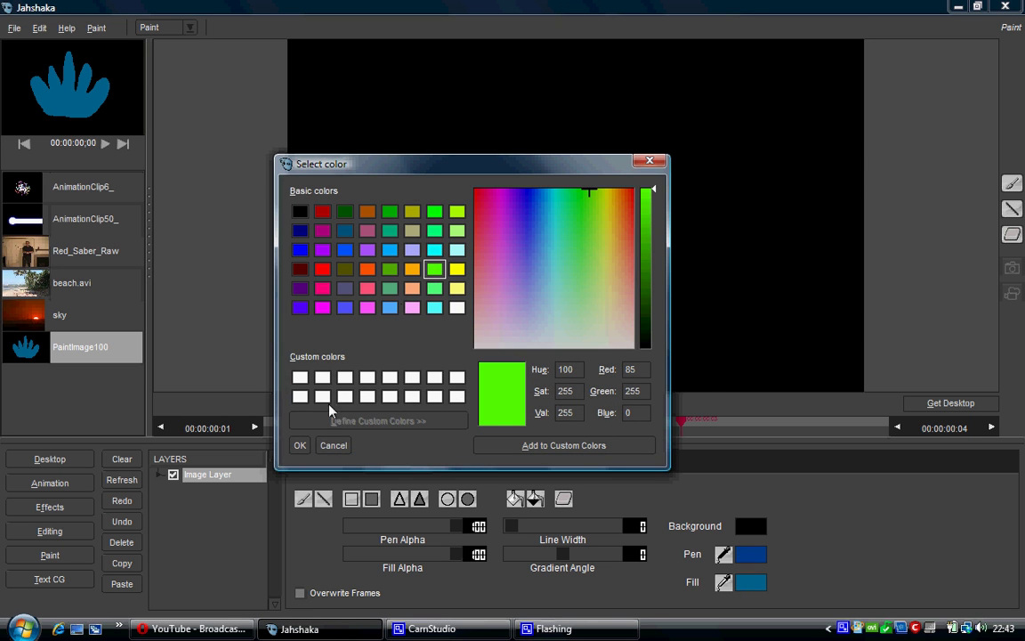
left_click(300, 447)
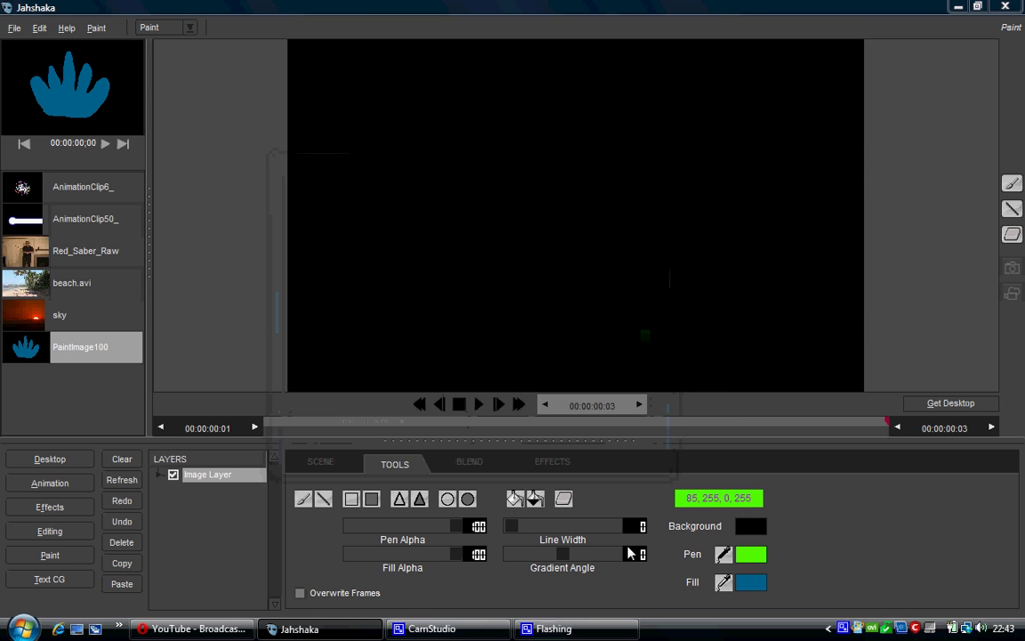
left_click(748, 581)
left_click(390, 268)
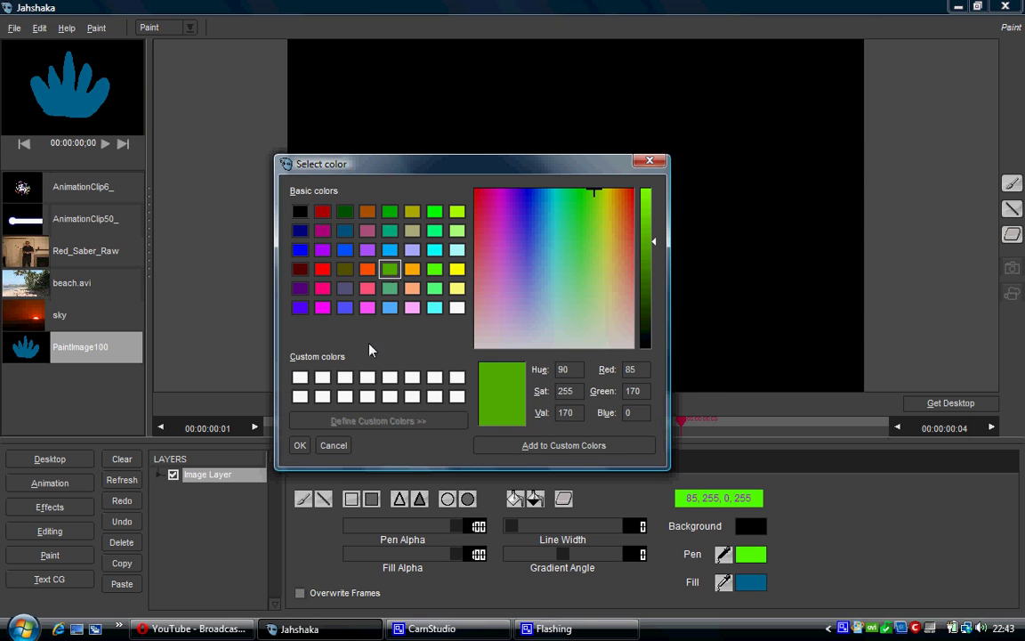
left_click(300, 445)
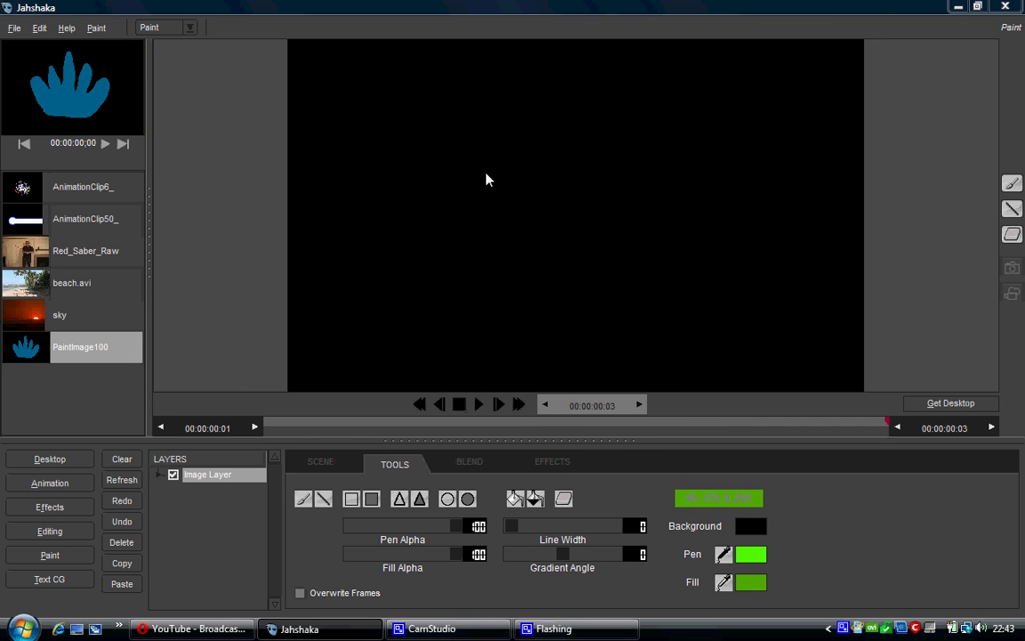
- Draw eight filled green circles of various sizes across the canvas
left_click_drag(366, 98, 407, 118)
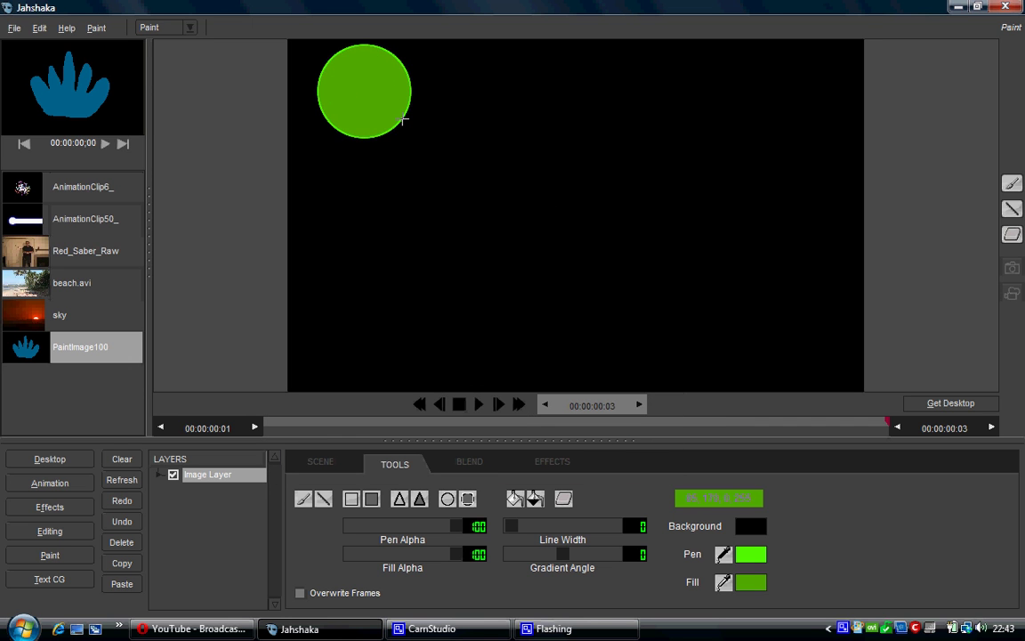
left_click_drag(504, 174, 565, 222)
left_click_drag(692, 103, 732, 140)
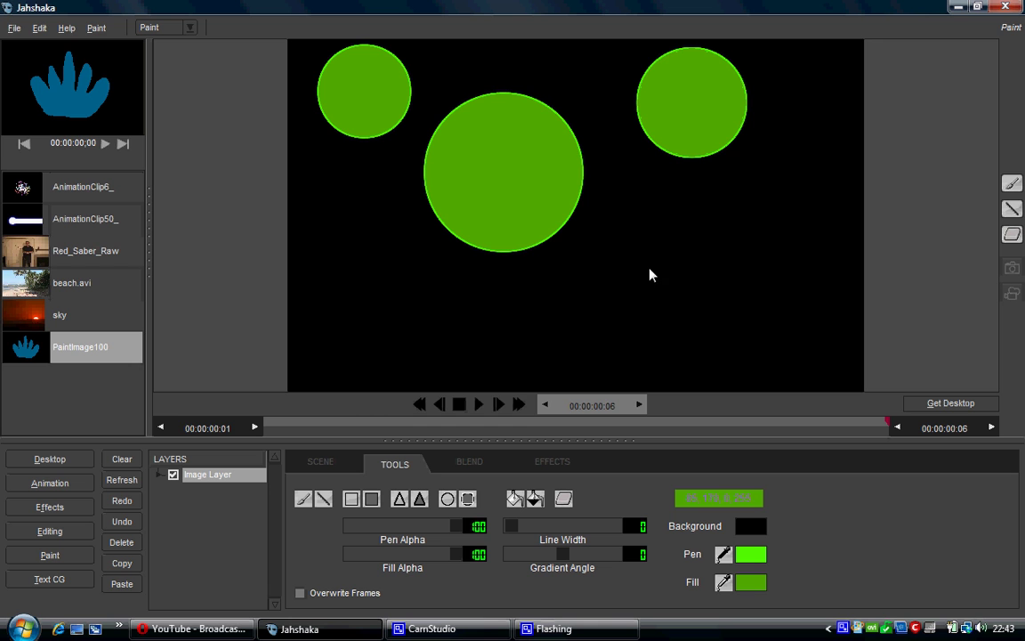
left_click_drag(612, 297, 684, 327)
left_click_drag(426, 313, 457, 336)
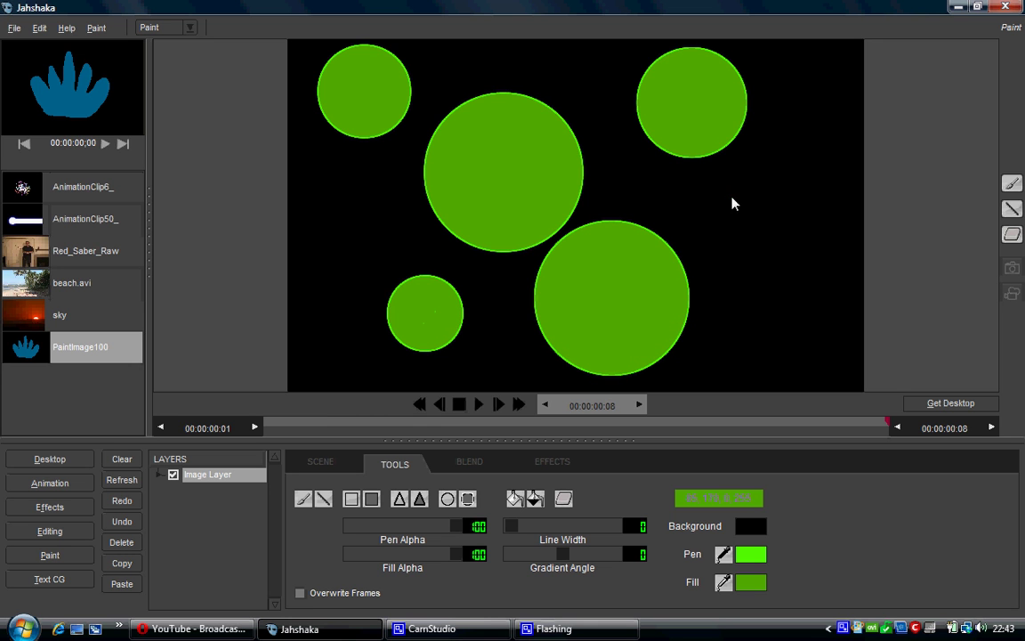
mouse_move(731, 196)
left_mouse_down()
mouse_move(774, 229)
mouse_move(762, 215)
left_mouse_up()
left_click_drag(360, 201, 393, 226)
left_click_drag(771, 326, 774, 328)
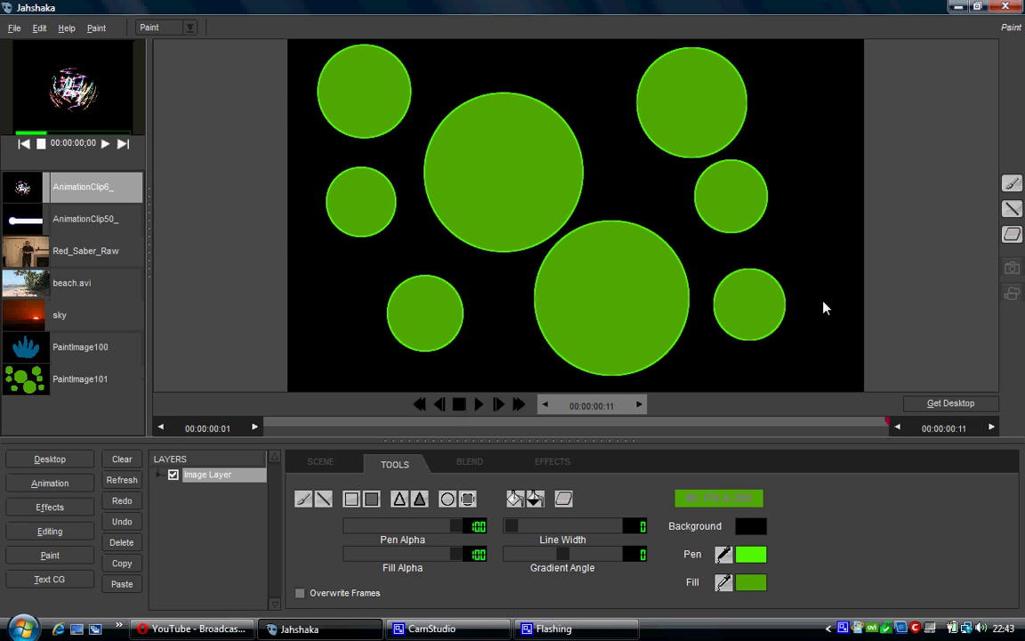
- Tidy the desktop clips, then select PaintImage101 and PaintImage100
left_click(46, 458)
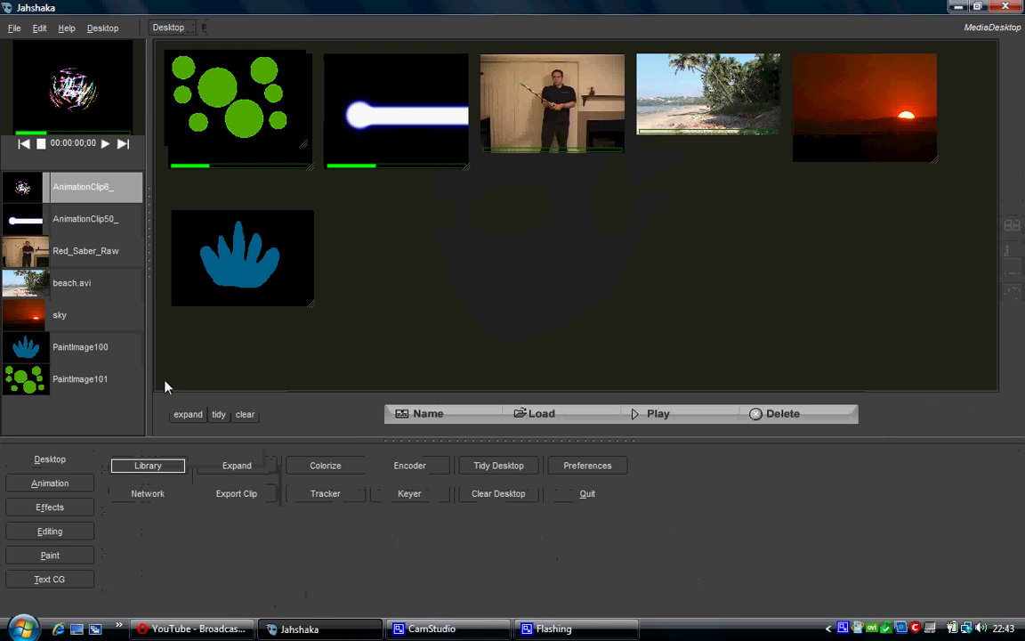
left_click(218, 414)
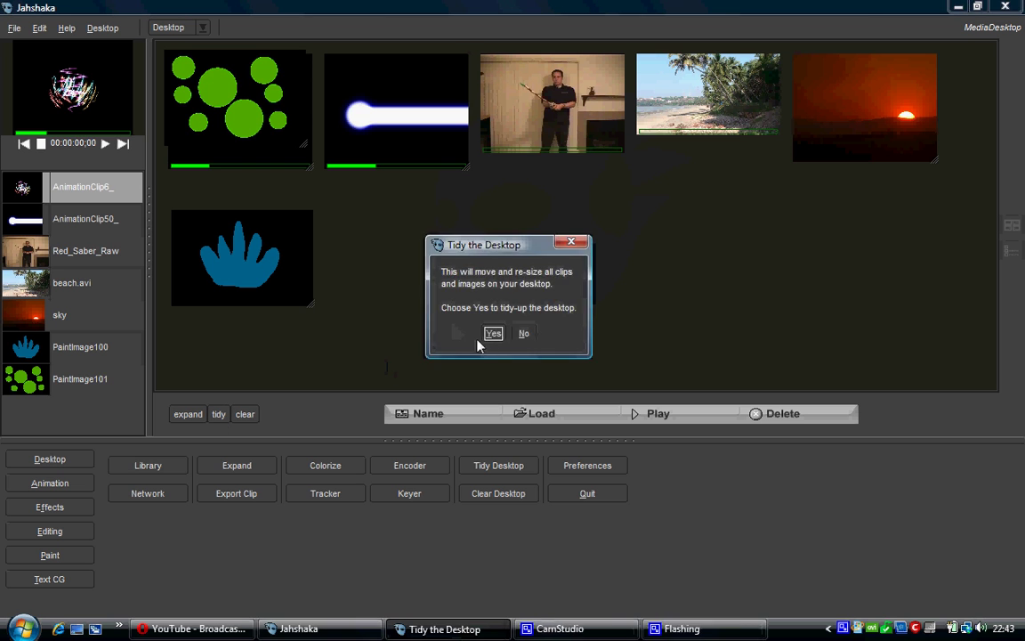
left_click(493, 334)
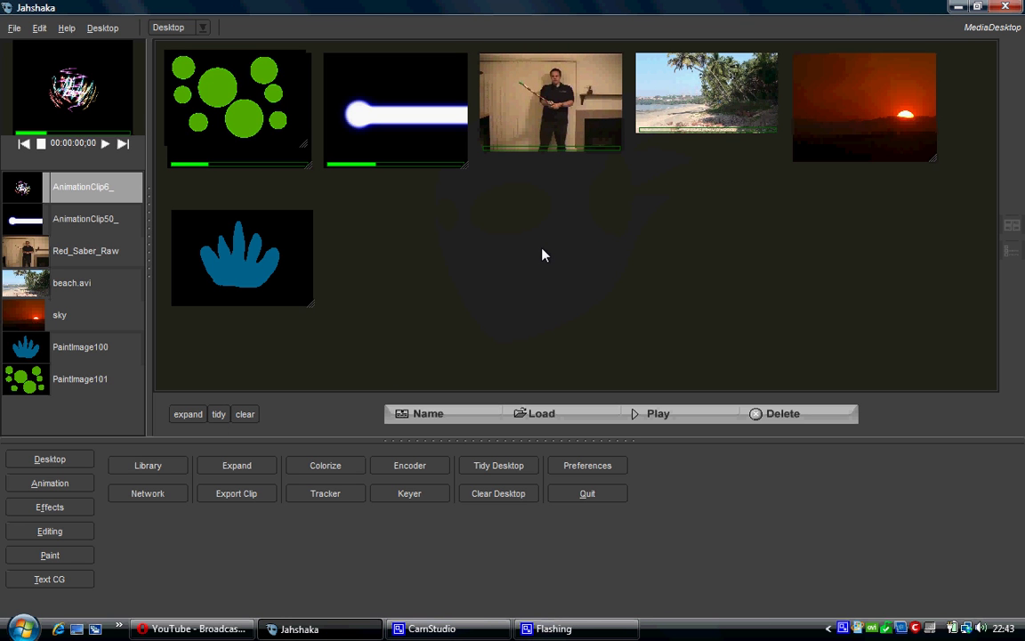
left_click(343, 253)
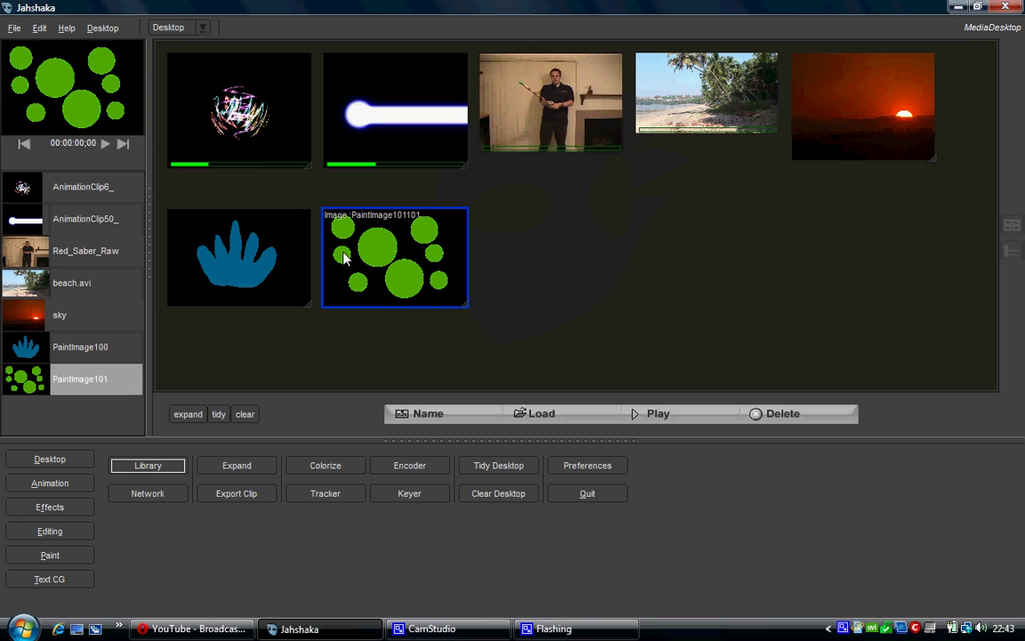
left_click(247, 269)
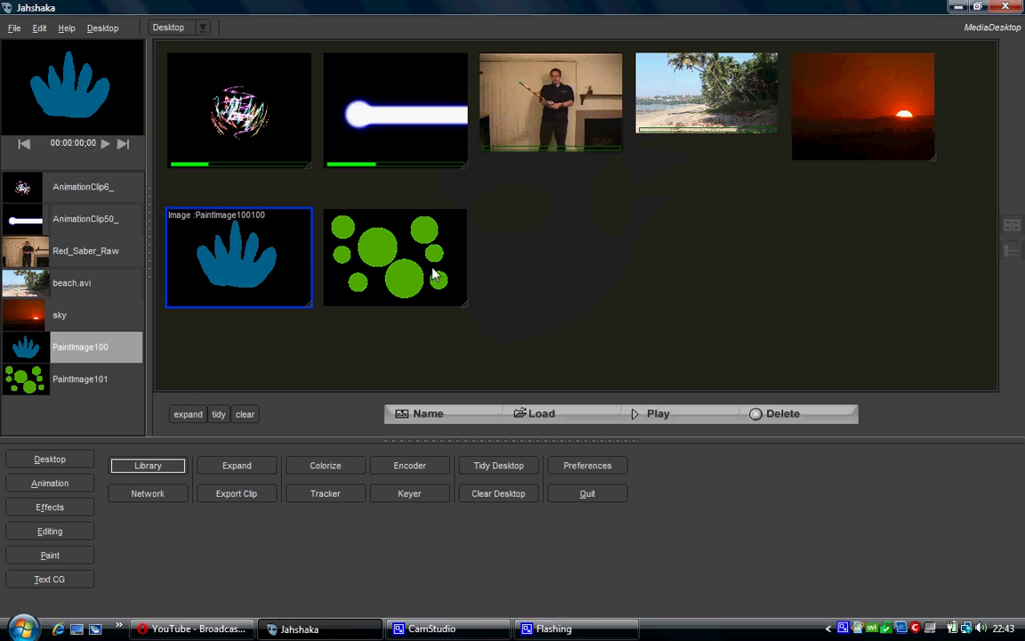
- In the Animation workspace, add two plain layers with AddLayer > Layer
left_click(53, 484)
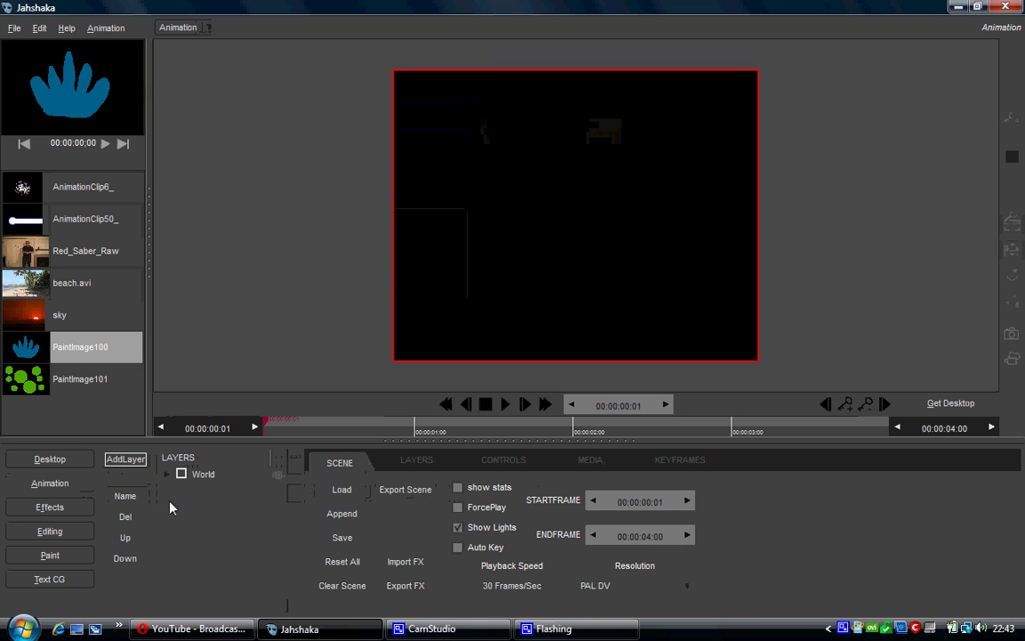
left_click(125, 458)
left_click(136, 480)
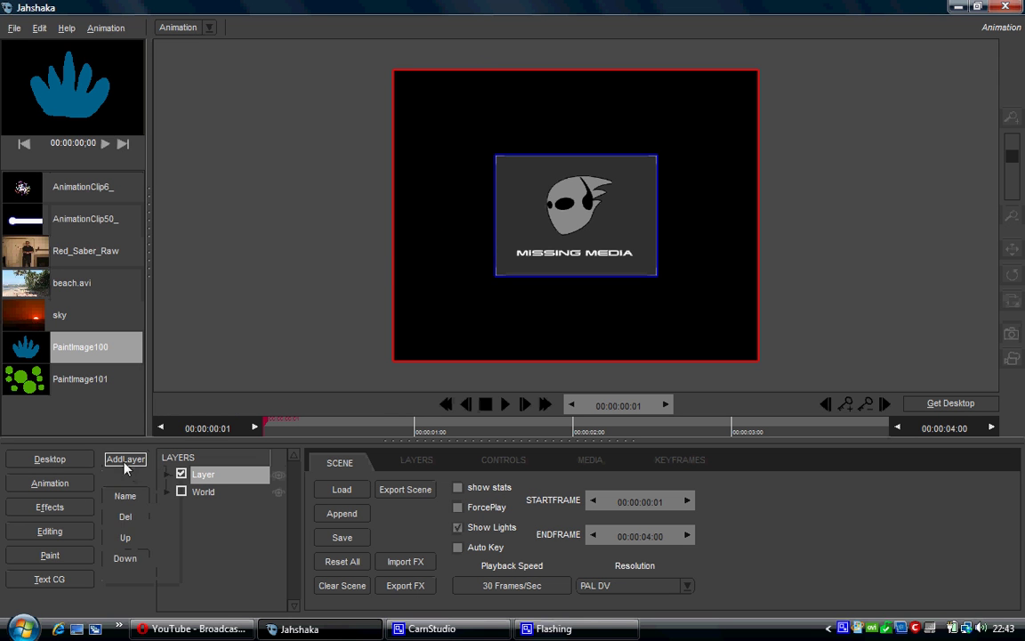
left_click(125, 458)
left_click(137, 479)
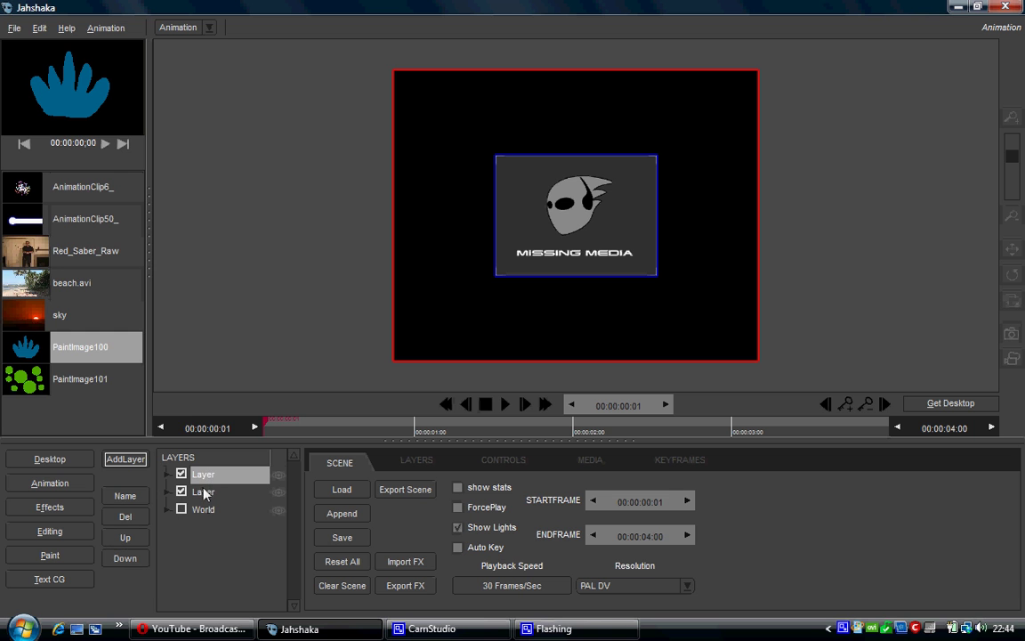
- Assign PaintImage101 to the second layer and PaintImage100 to the first, then preview both
left_click(203, 492)
left_click(94, 383)
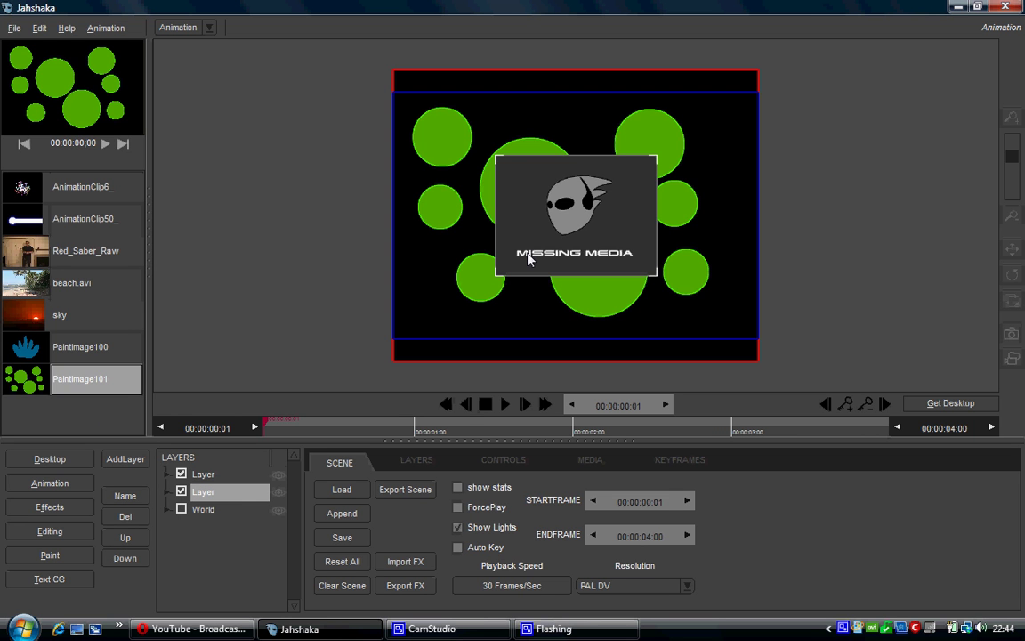
left_click(235, 474)
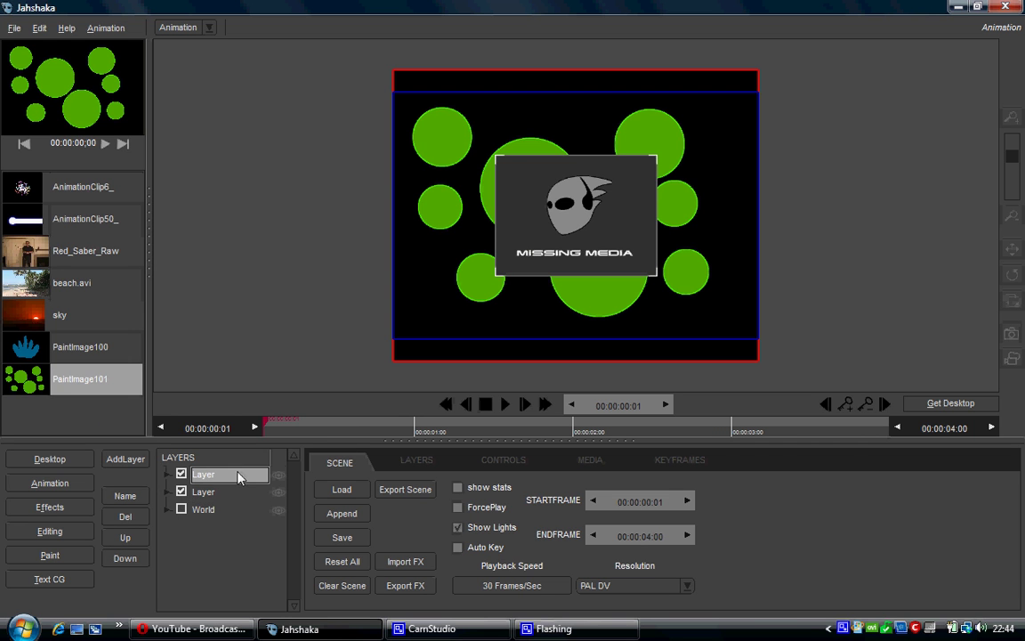
mouse_move(84, 348)
left_mouse_down()
mouse_move(461, 220)
mouse_move(521, 220)
left_mouse_up()
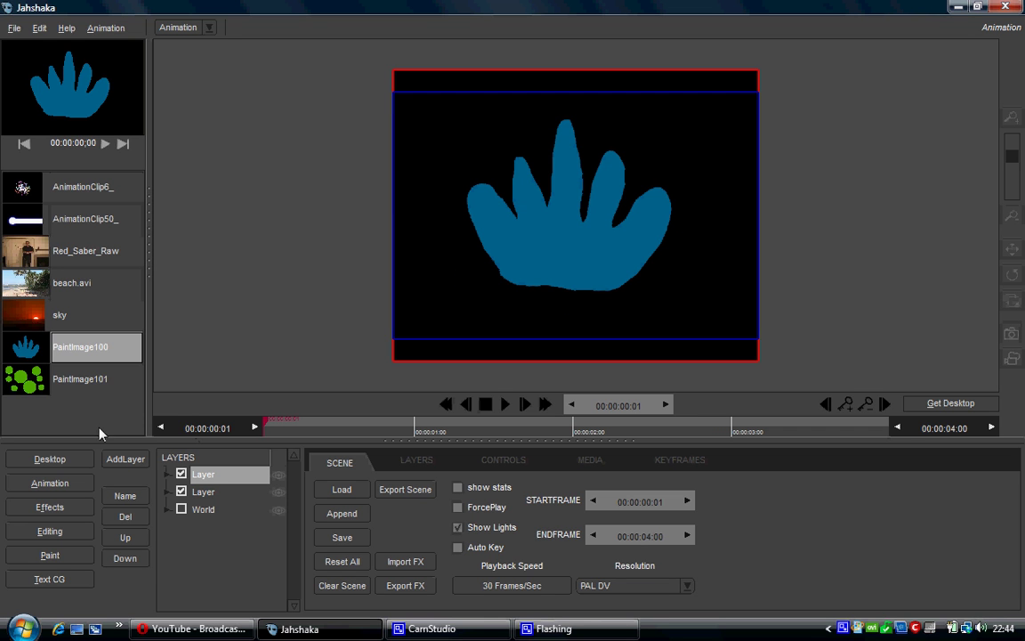
left_click(89, 381)
left_click(98, 348)
left_click(112, 381)
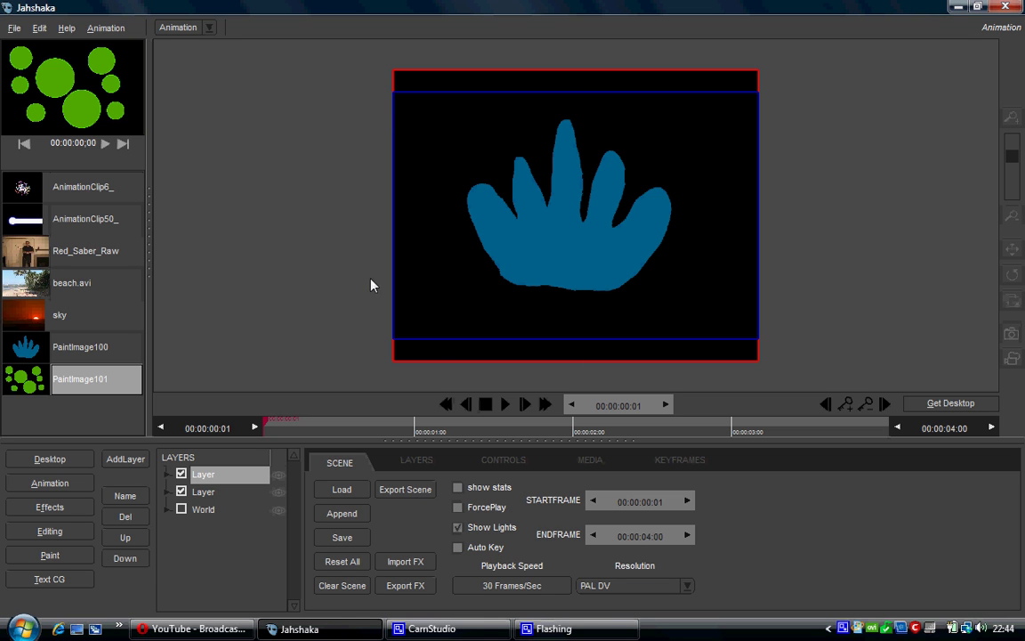
- Enable Key in the blue-hand layer's MEDIA settings so the circles and hand blend
left_click(220, 476)
left_click(592, 462)
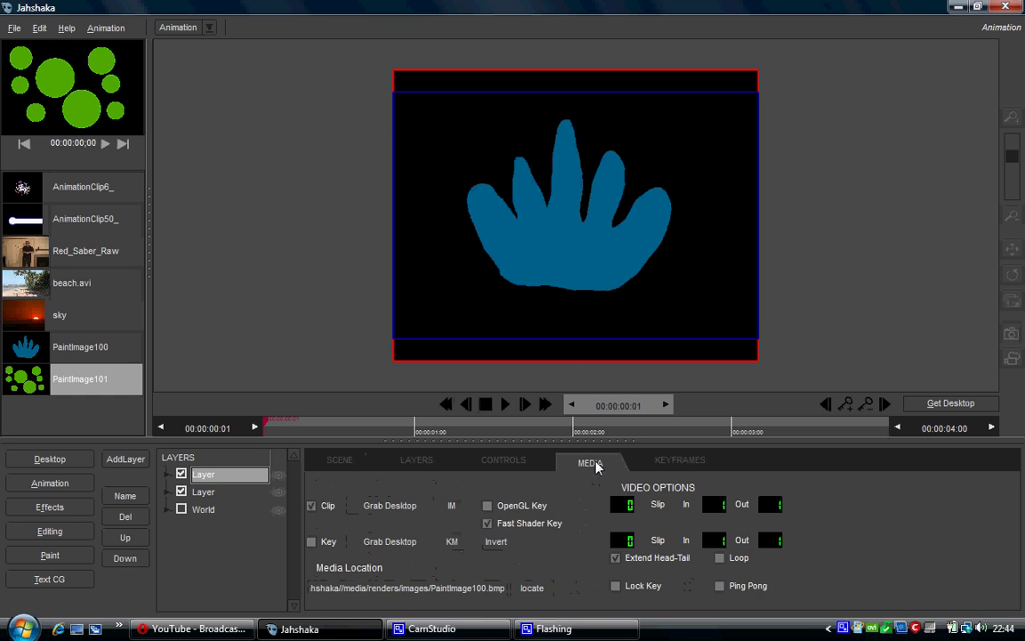
left_click(310, 543)
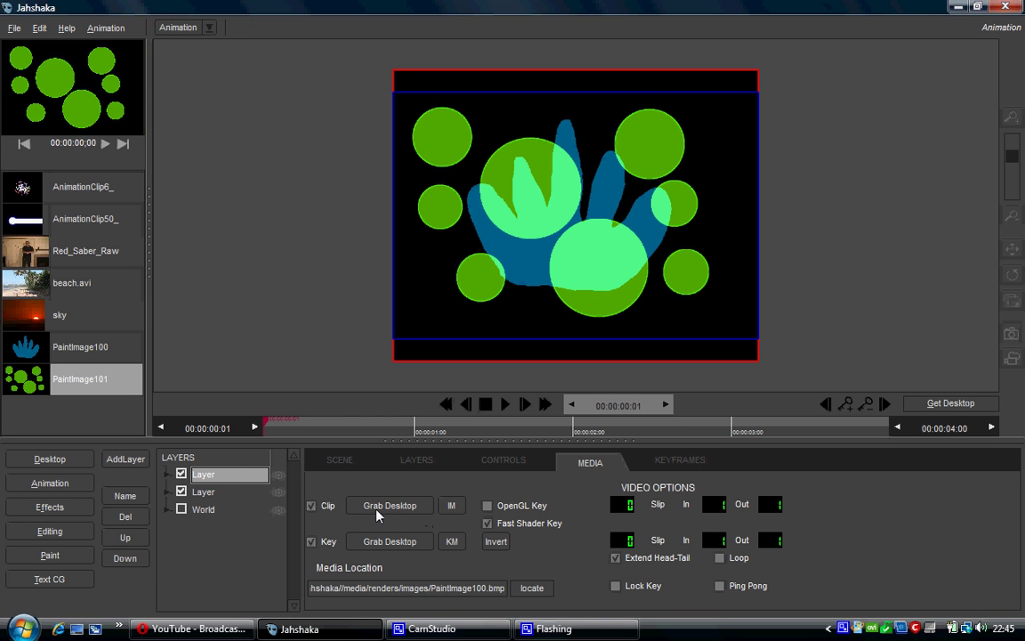
left_click(452, 505)
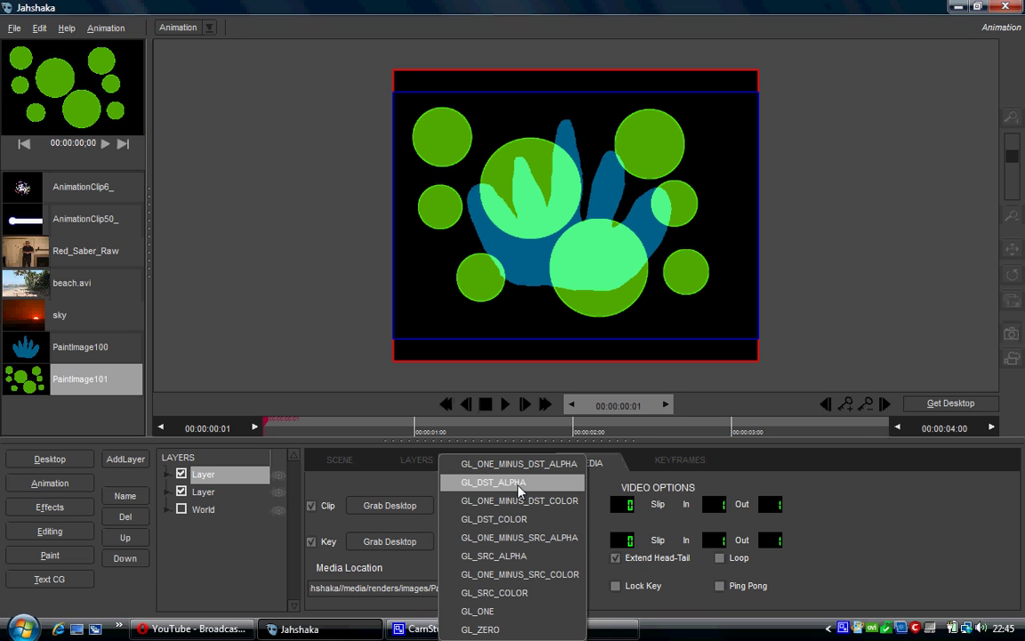
left_click(512, 519)
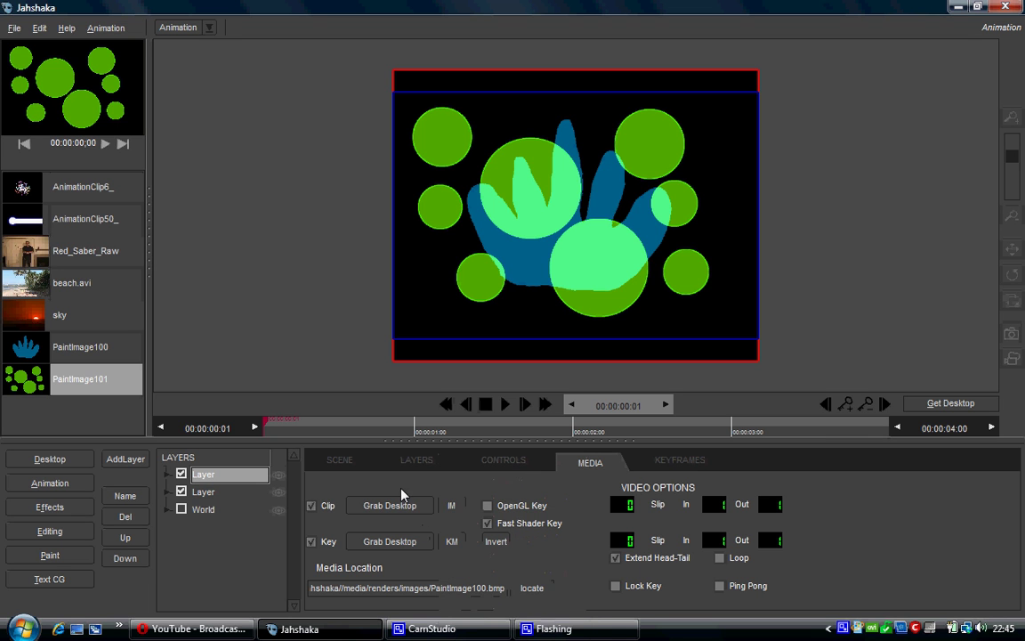
left_click(458, 510)
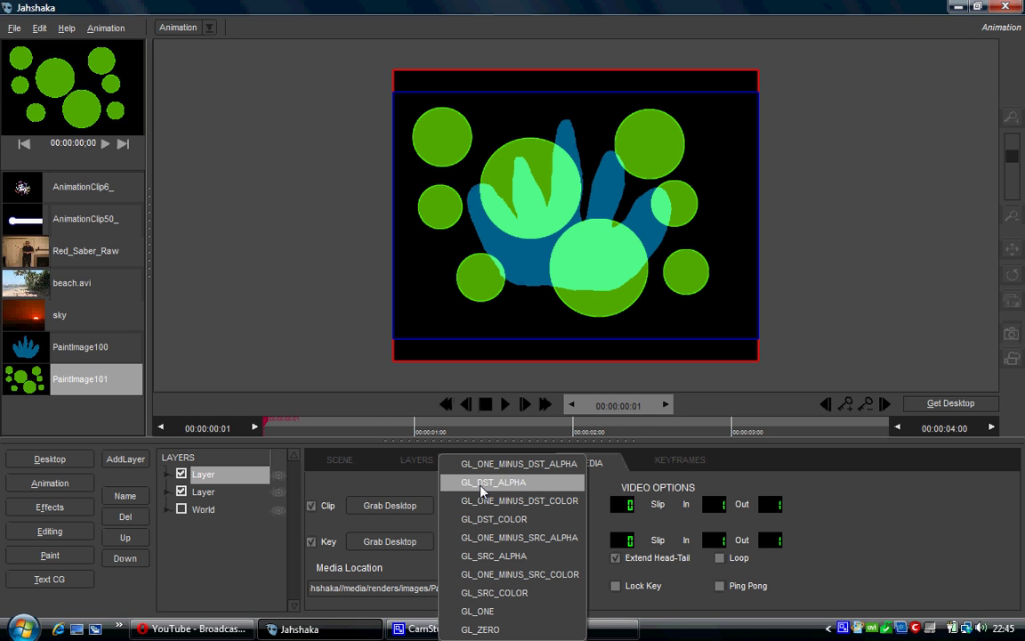
left_click(480, 489)
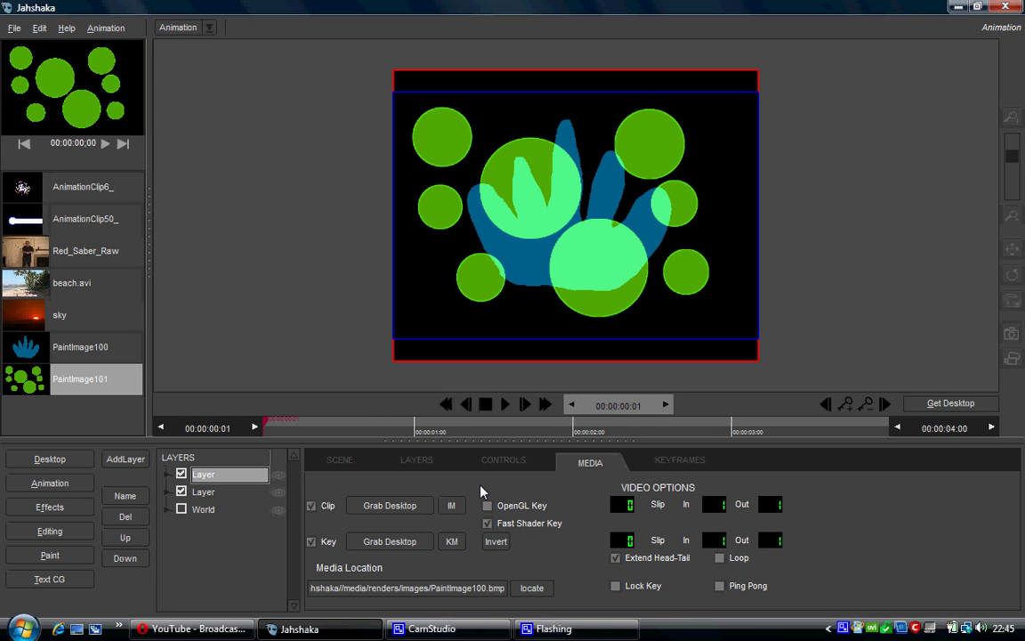
left_click(453, 542)
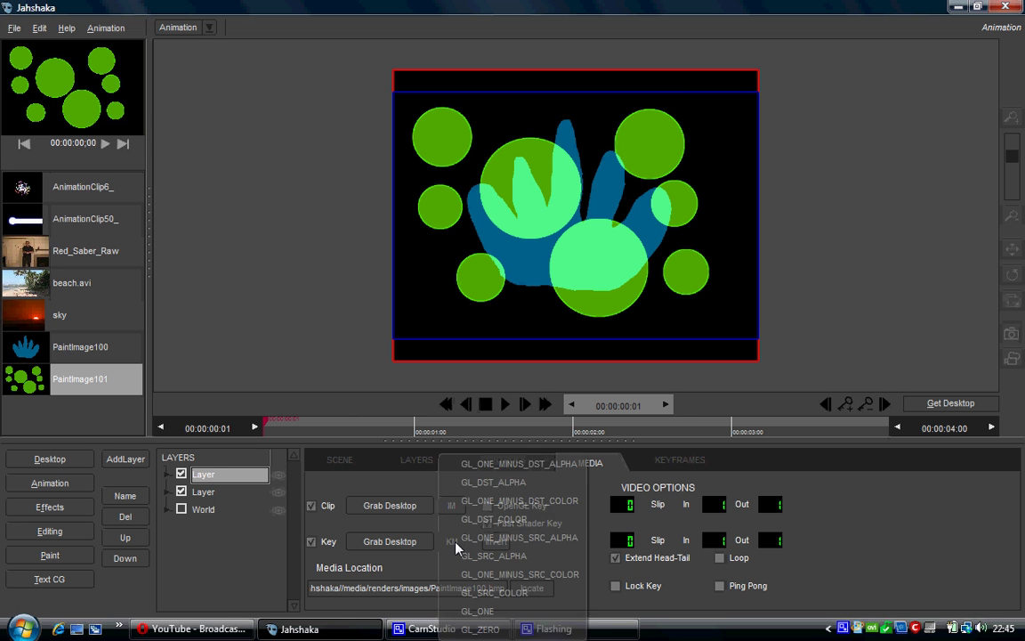
left_click(472, 501)
left_click(450, 505)
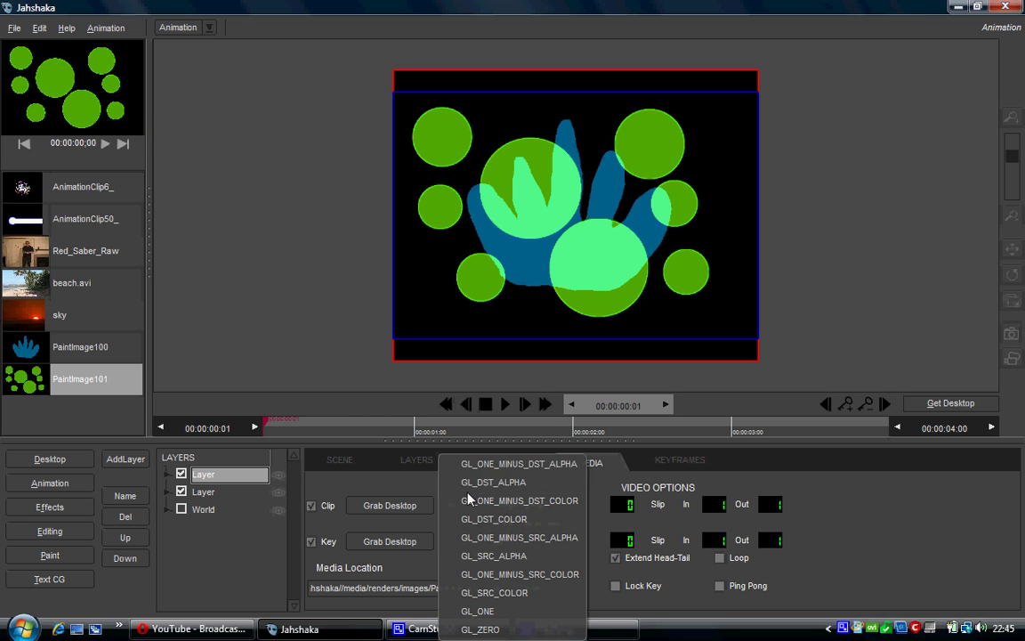
left_click(473, 481)
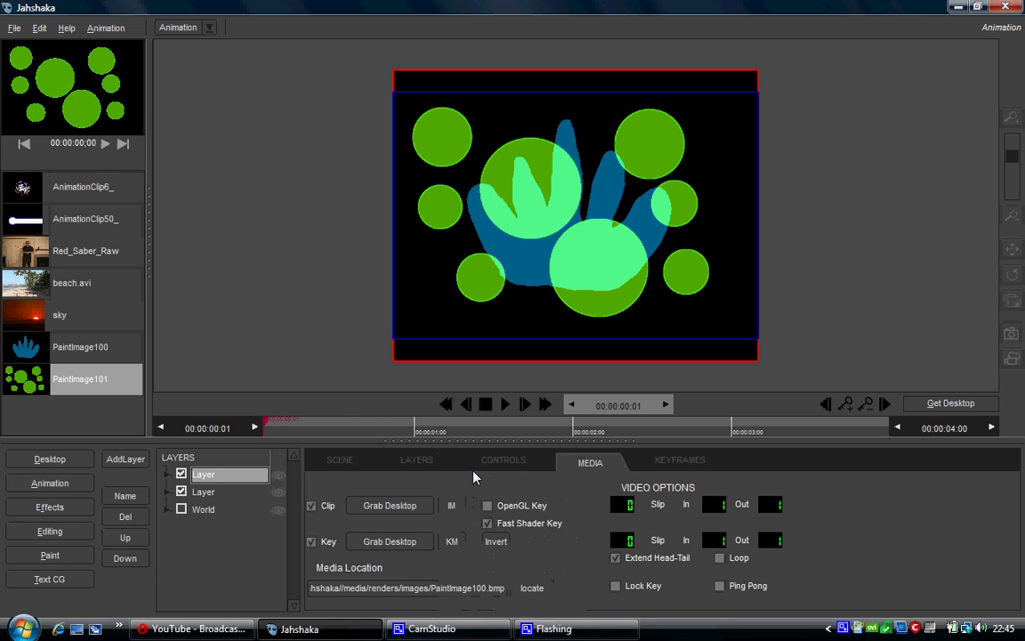
left_click(450, 543)
left_click(464, 486)
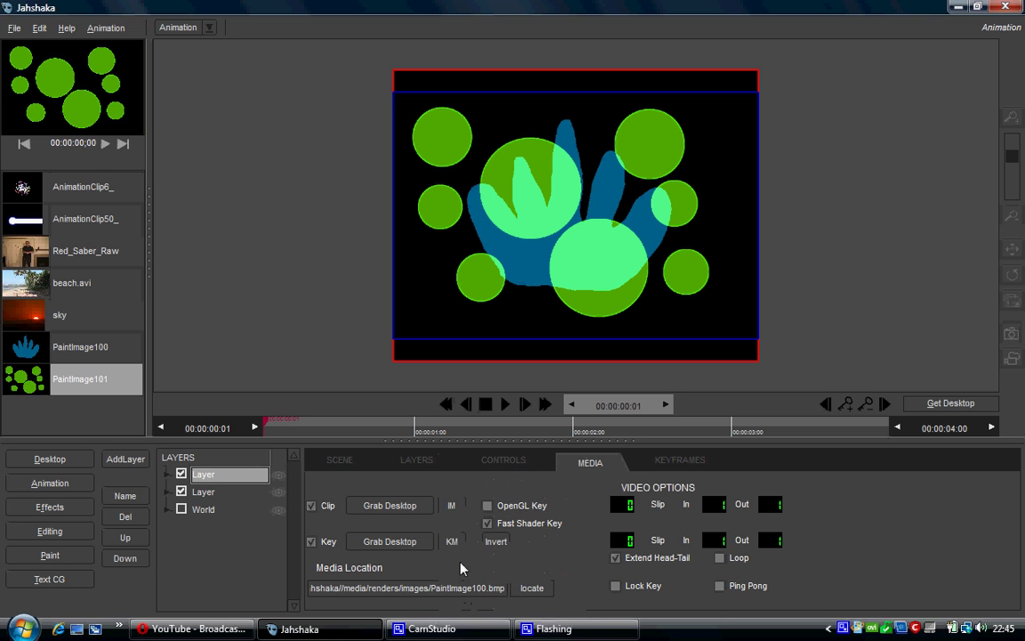
left_click(451, 504)
left_click(445, 541)
left_click(452, 541)
left_click(449, 553)
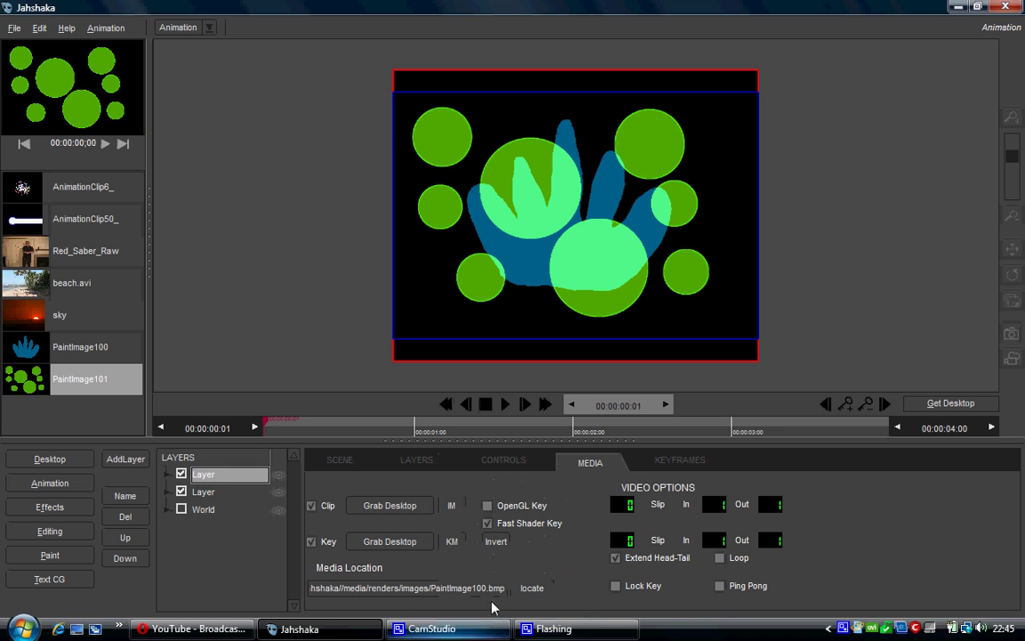
left_click(453, 505)
left_click(464, 487)
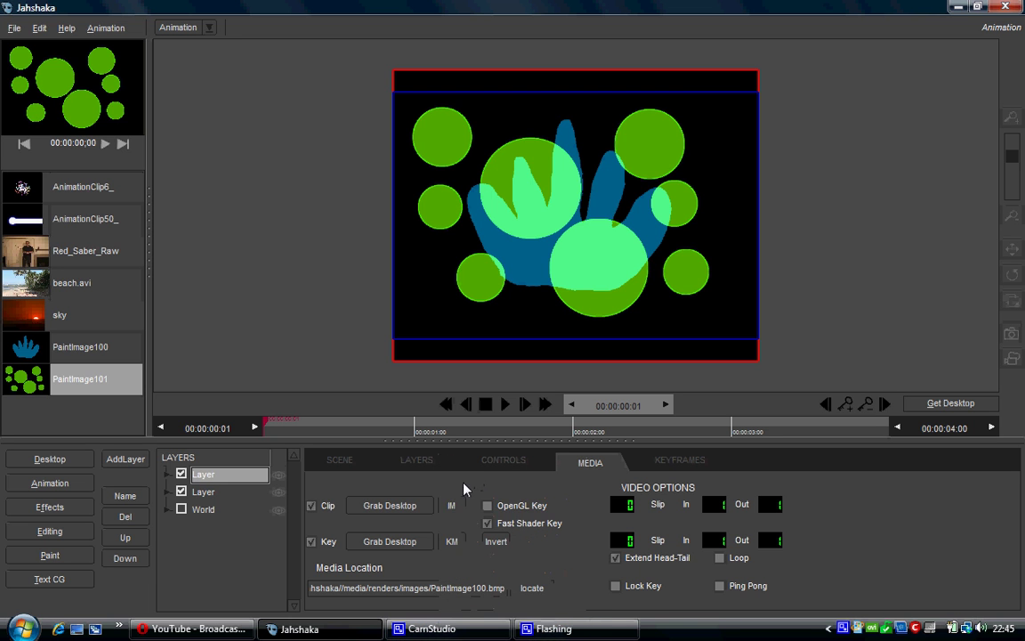
left_click(453, 506)
left_click(515, 554)
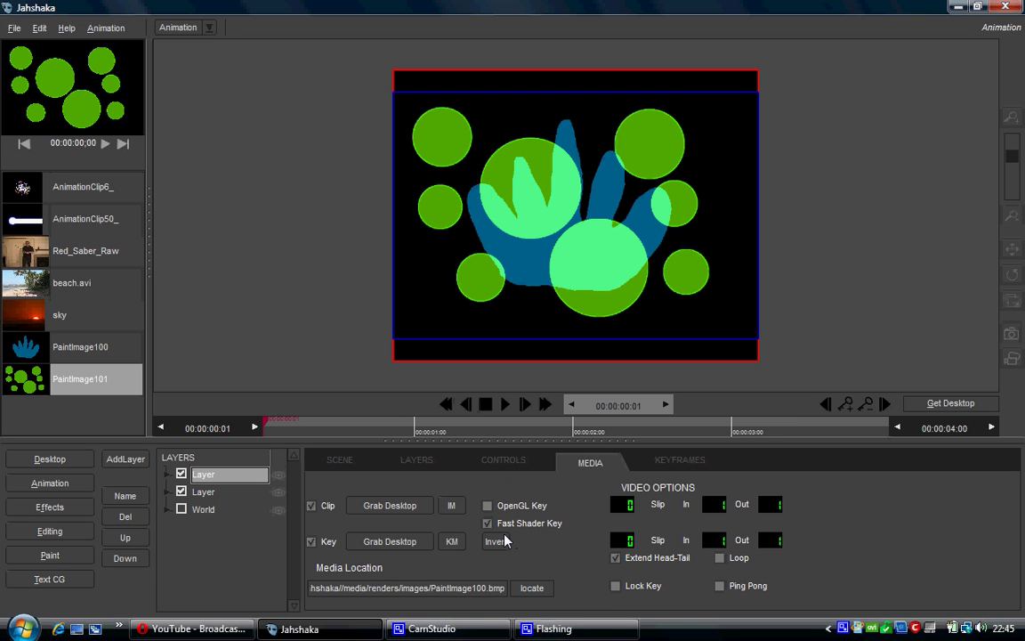
left_click(451, 506)
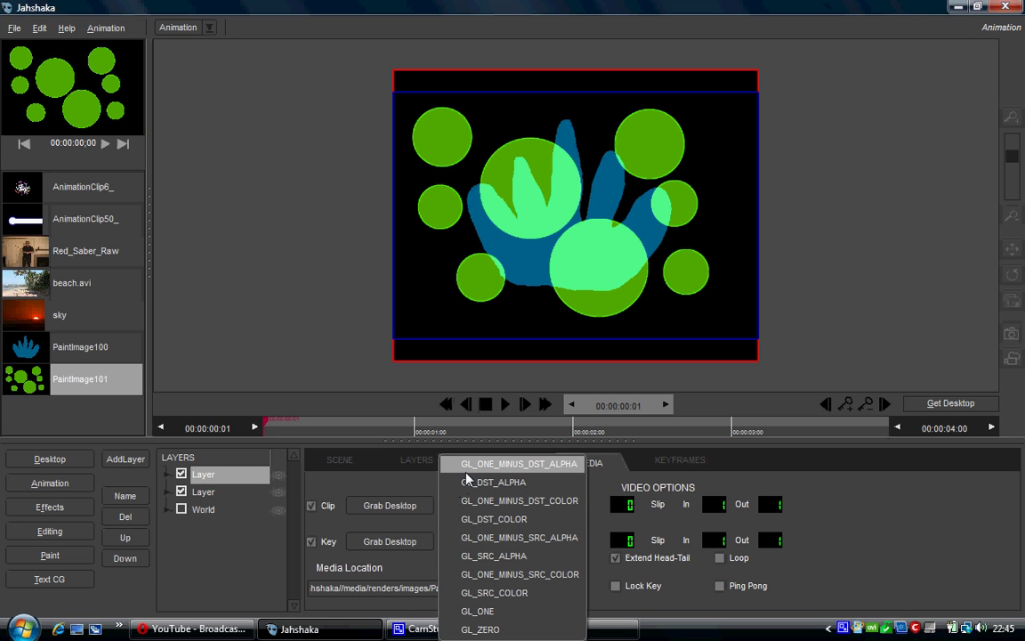
left_click(467, 480)
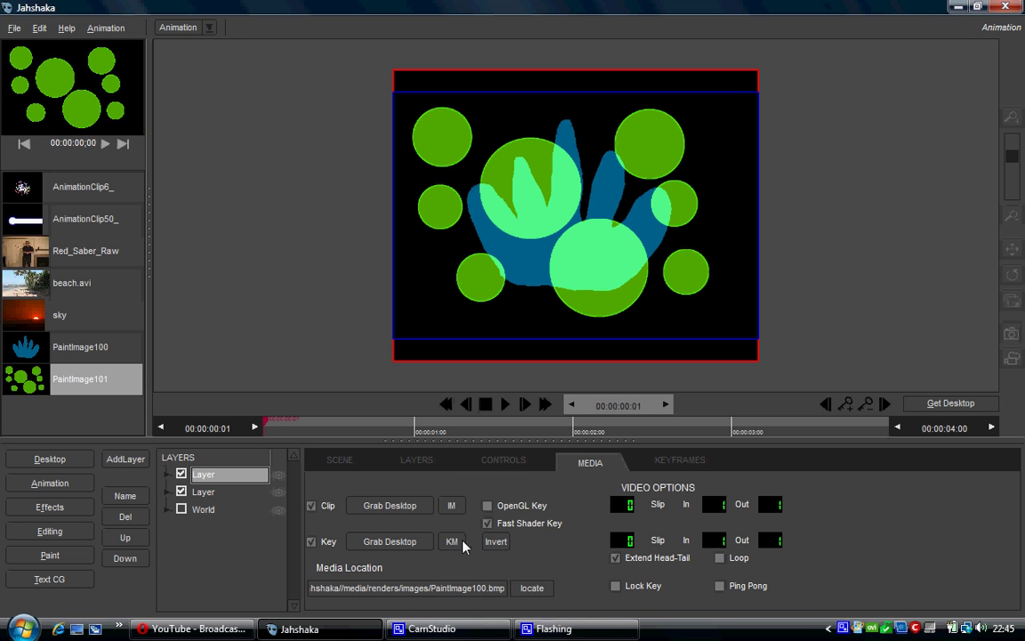
left_click(420, 488)
left_click(476, 492)
- Load PaintImage101 as the clip and apply a clip blend mode that hides the circles
left_click(365, 502)
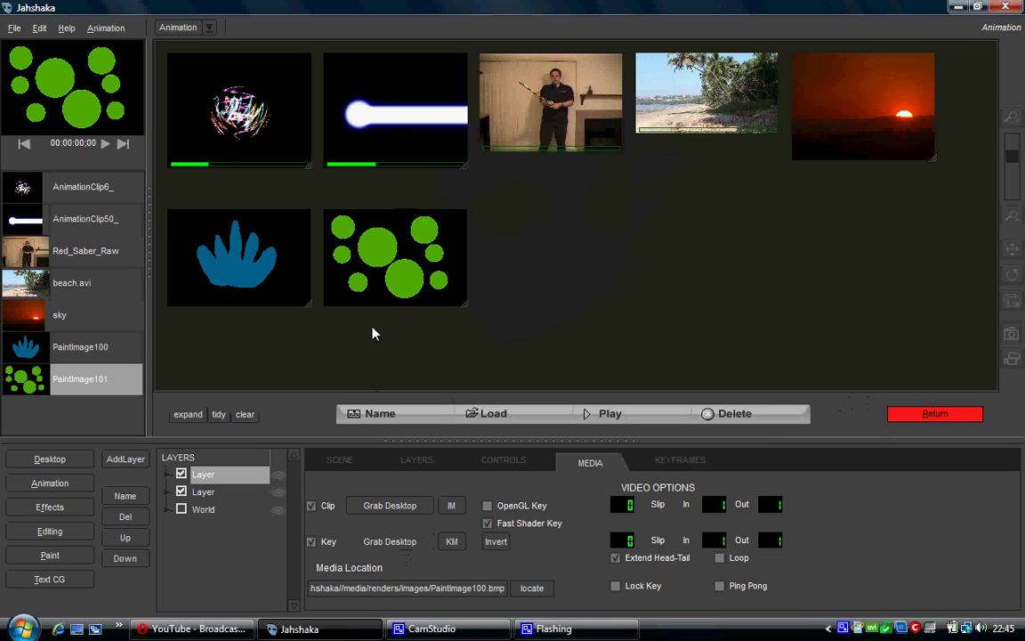
left_click(374, 263)
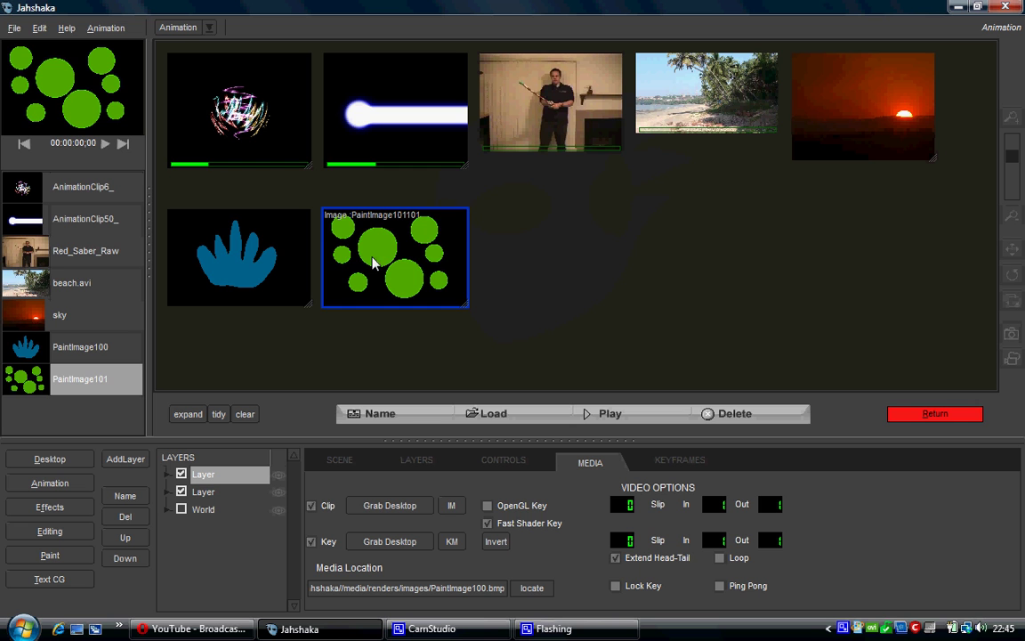
left_click(930, 414)
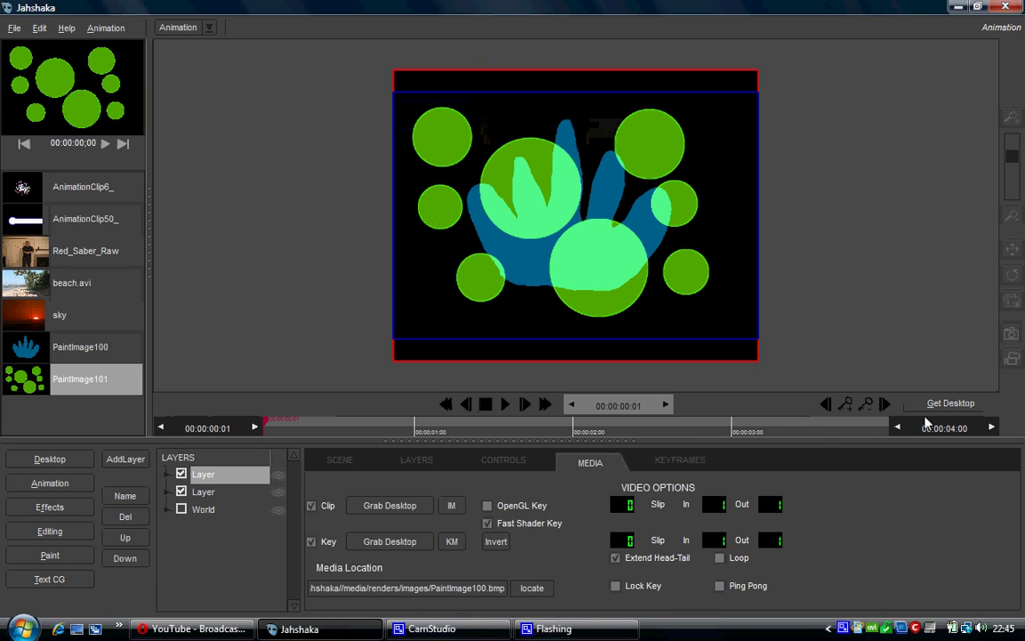
left_click(451, 504)
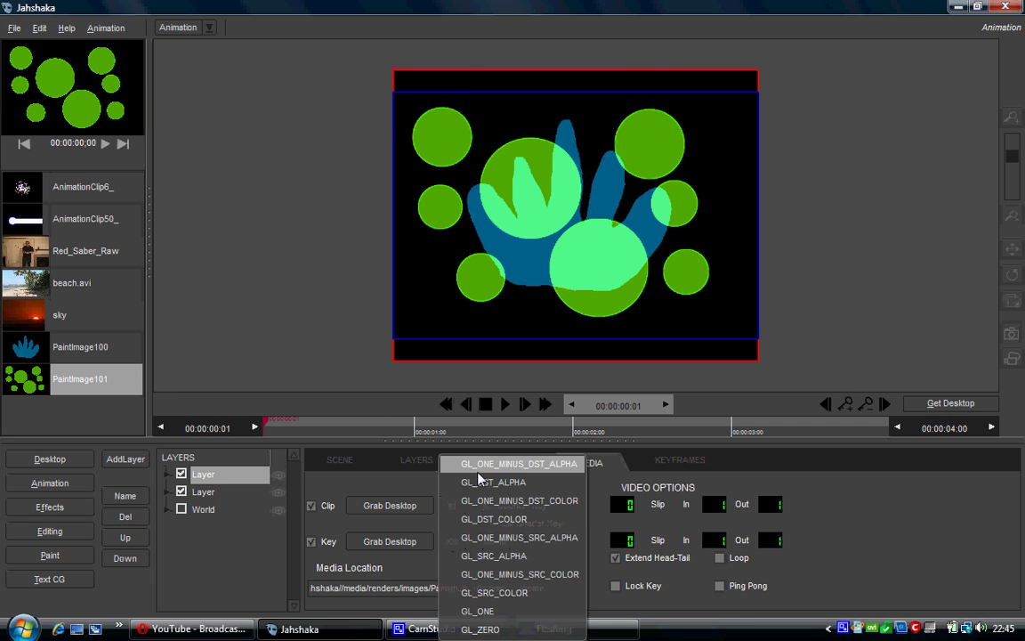
left_click(478, 479)
- Try several key blend modes, restoring, dimming and brightening the green circles
left_click(452, 541)
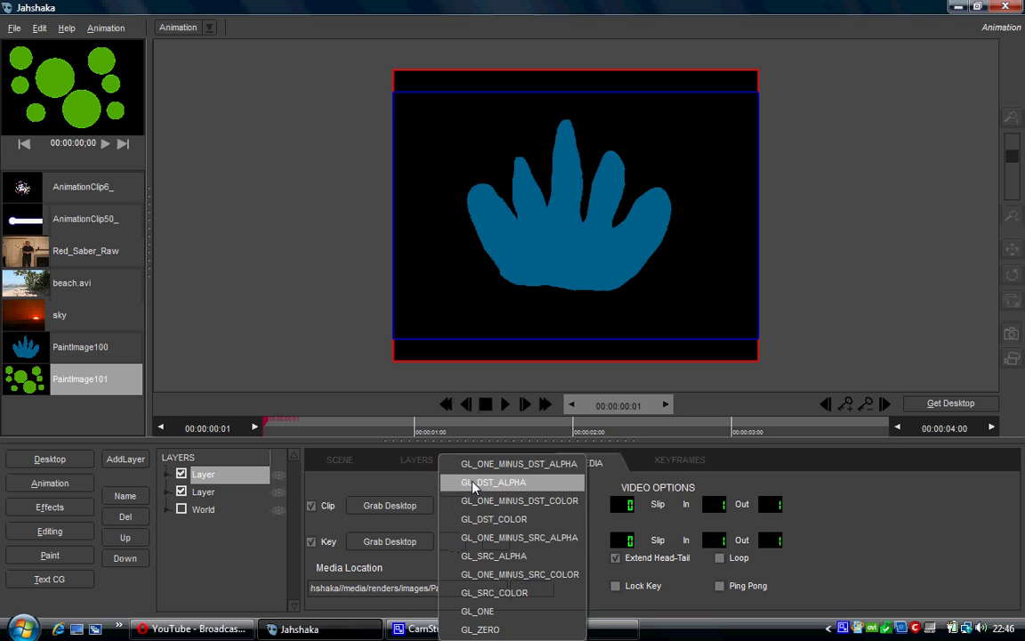
left_click(473, 488)
left_click(452, 541)
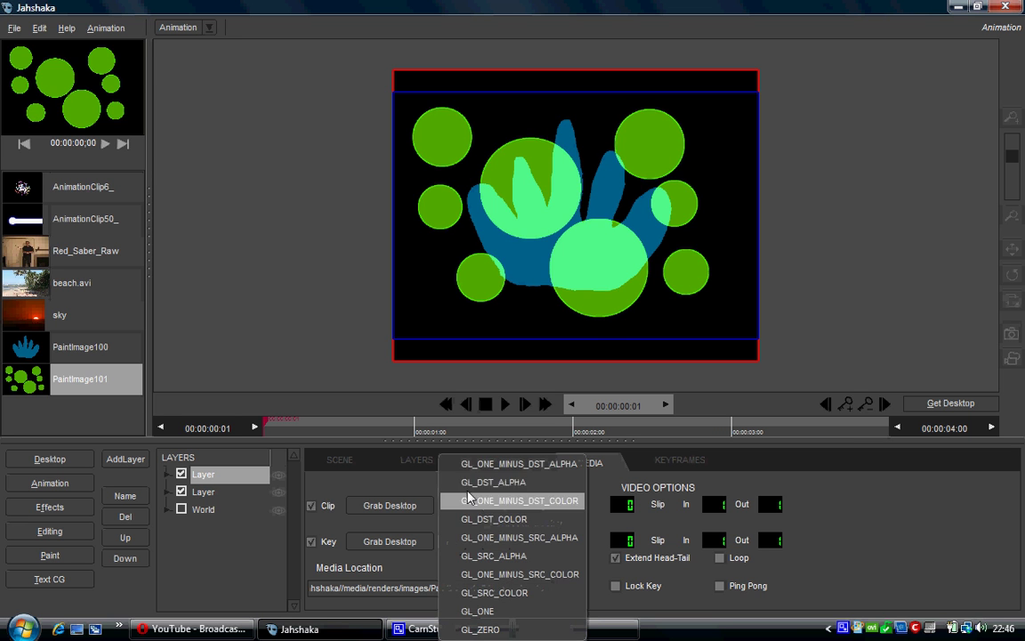
left_click(458, 440)
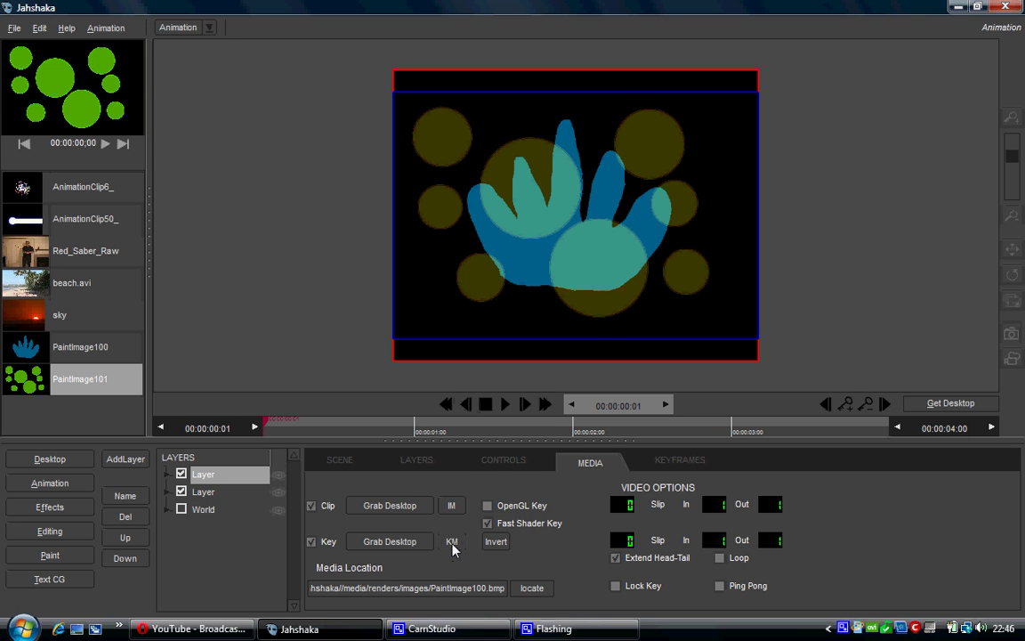
left_click(455, 541)
left_click(462, 521)
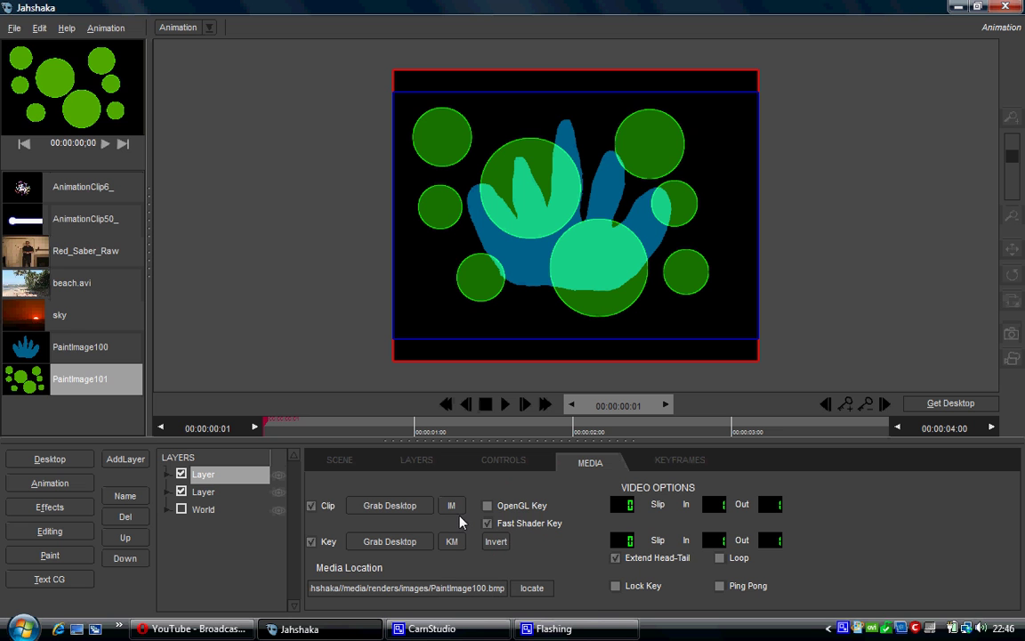
left_click(453, 541)
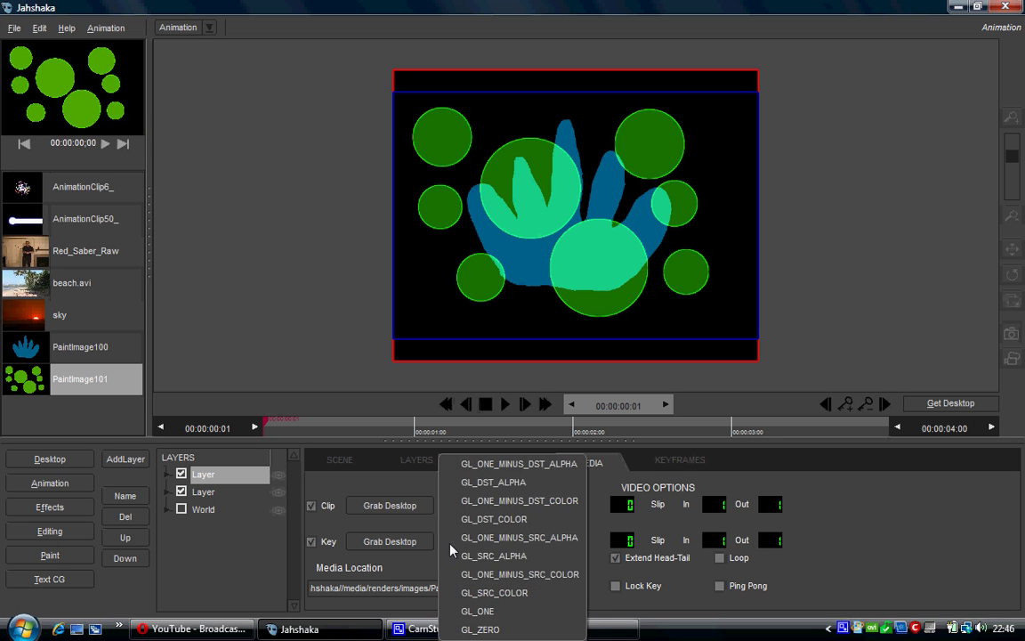
left_click(460, 552)
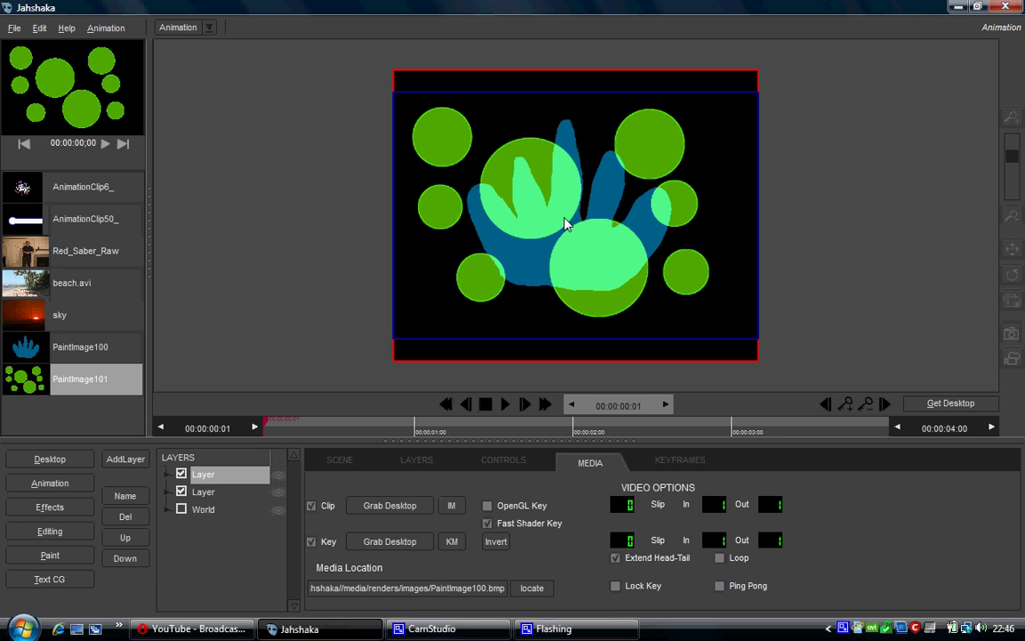
- Try GL_ONE_MINUS_SRC_COLOR and other key blends, ending on GL_ZERO
left_click(452, 541)
left_click(478, 575)
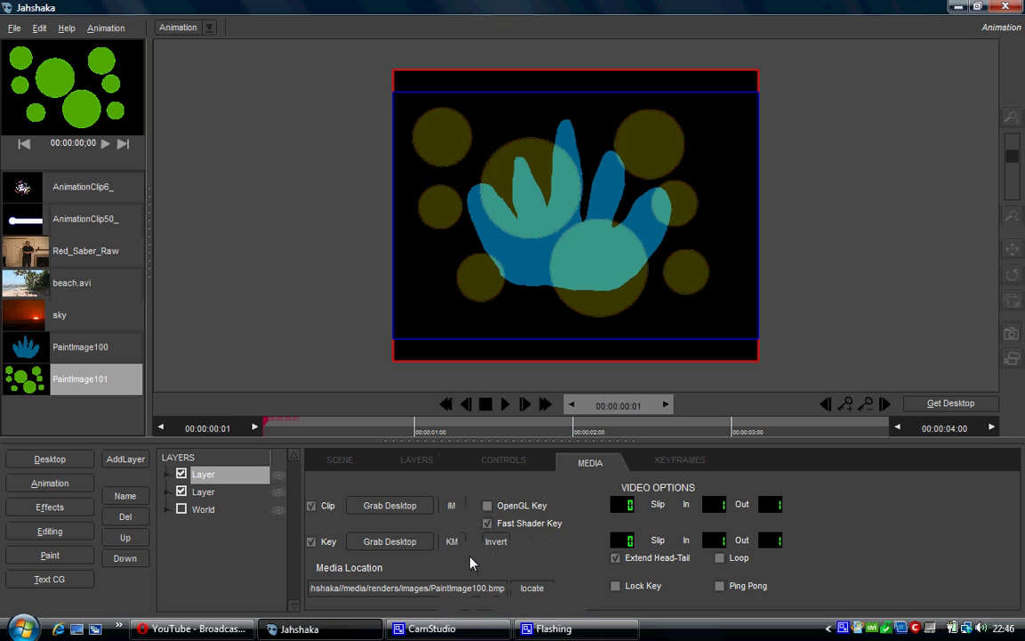
left_click(453, 541)
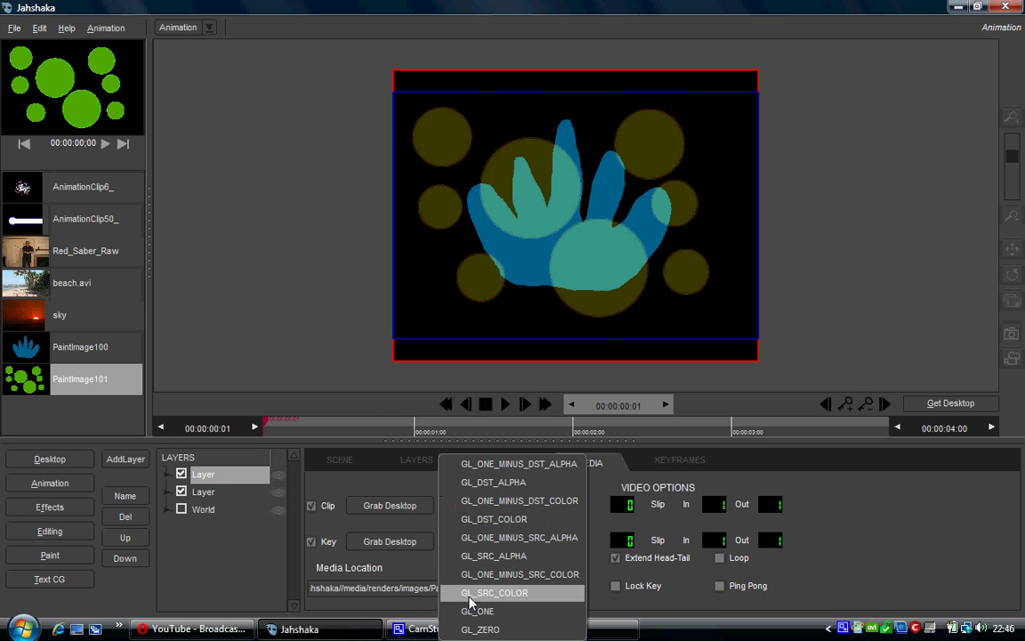
left_click(471, 586)
left_click(454, 541)
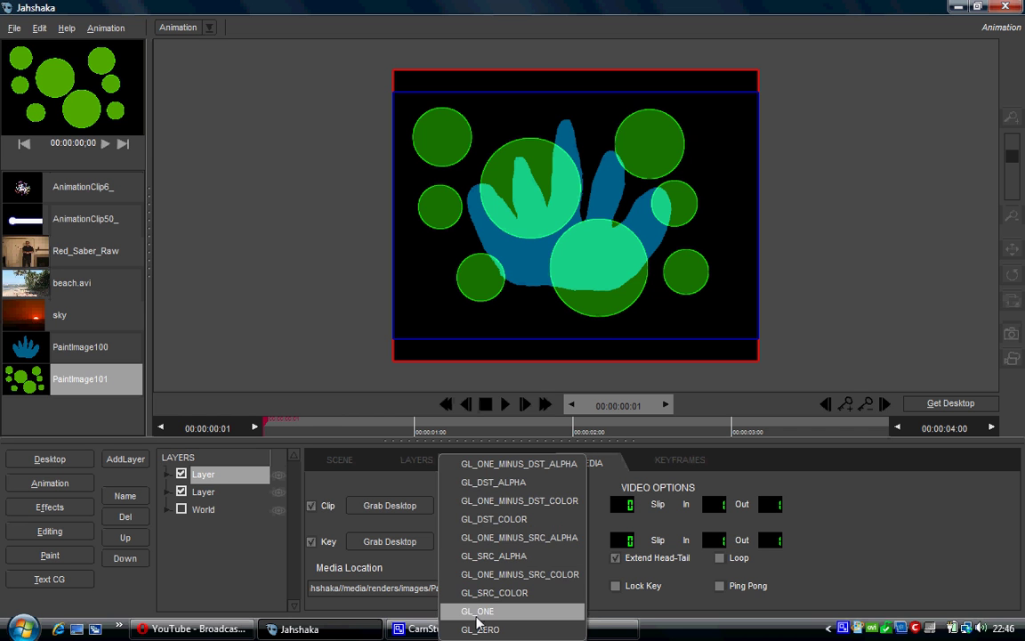
left_click(464, 591)
left_click(452, 542)
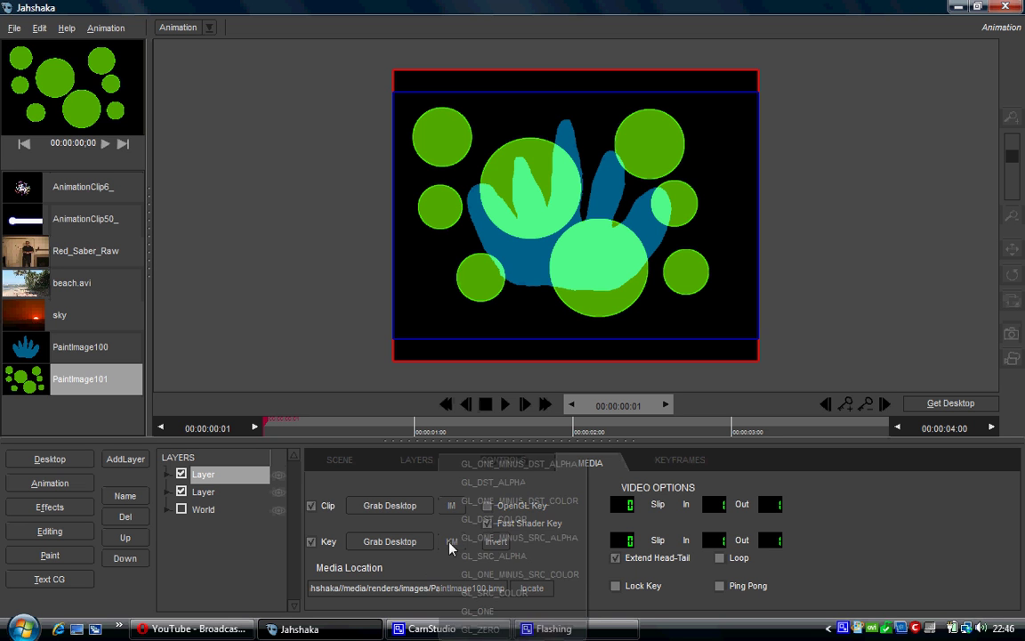
left_click(463, 629)
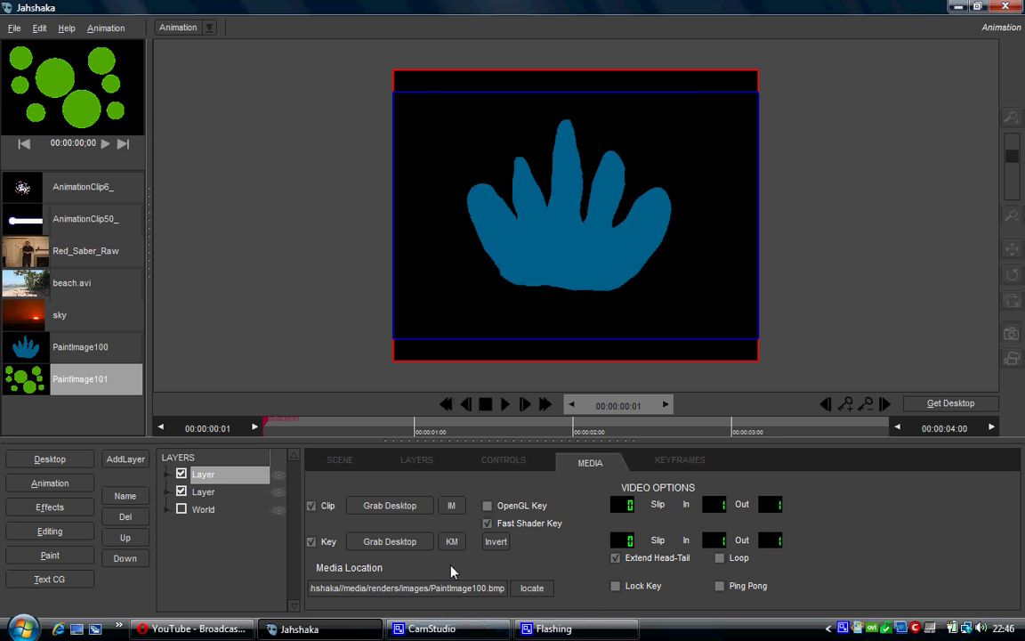
left_click(454, 505)
- Pick the first blend mode and load PaintImage100 as the clip
left_click(467, 469)
left_click(409, 507)
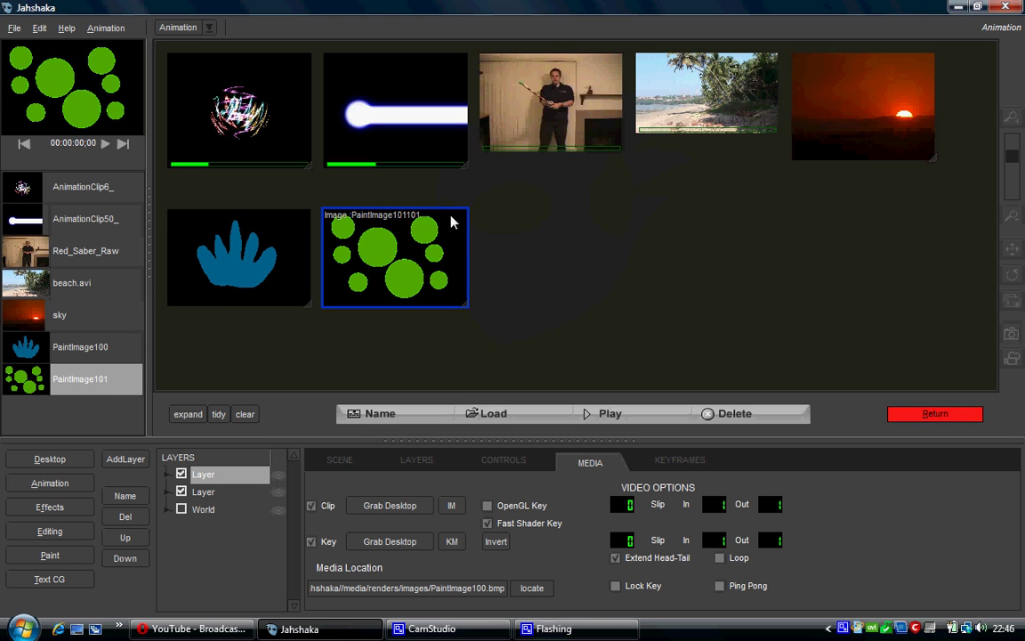
left_click(219, 259)
left_click(897, 416)
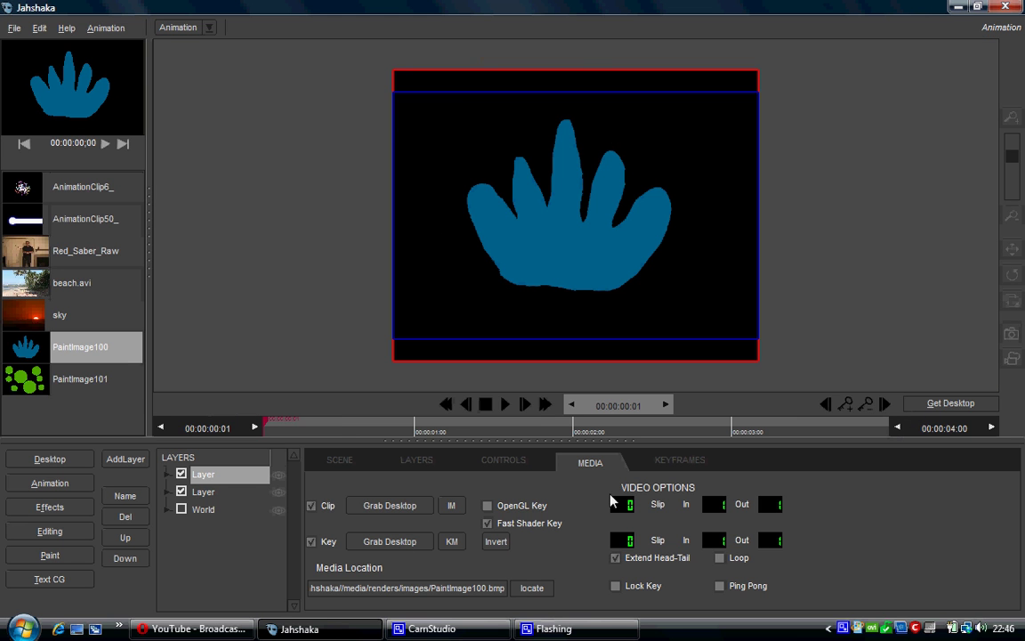
- Set the clip blend mode to GL_SRC_ALPHA, then try one that darkens the hand
left_click(459, 508)
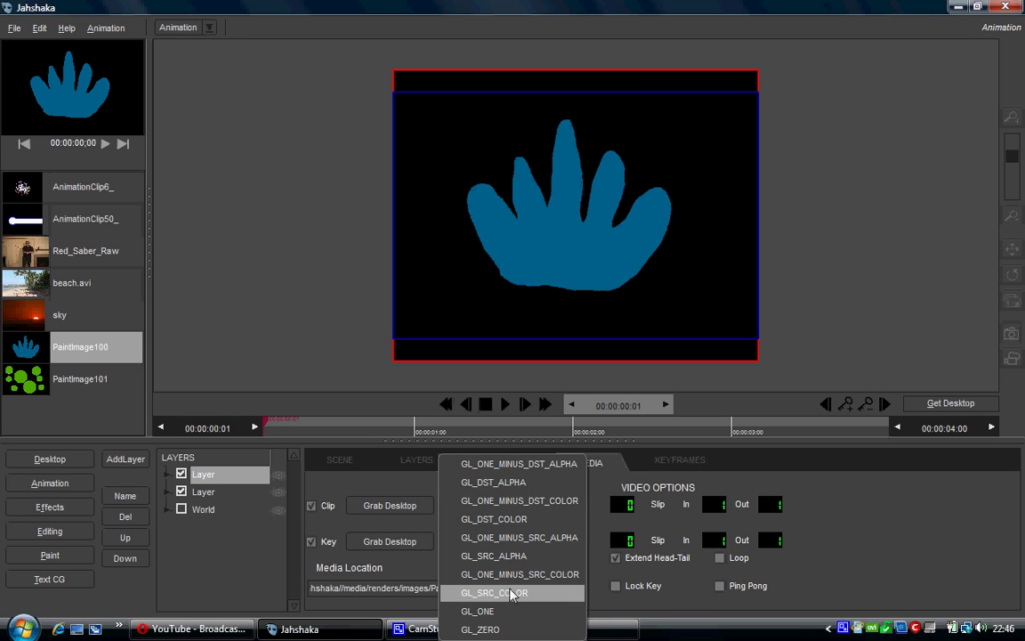
left_click(519, 557)
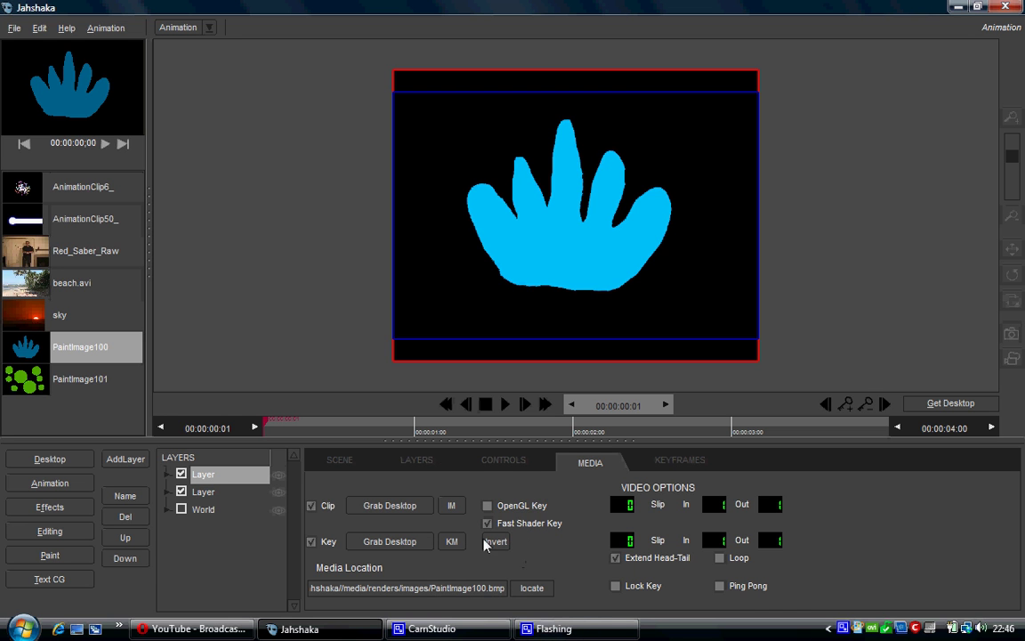
left_click(460, 511)
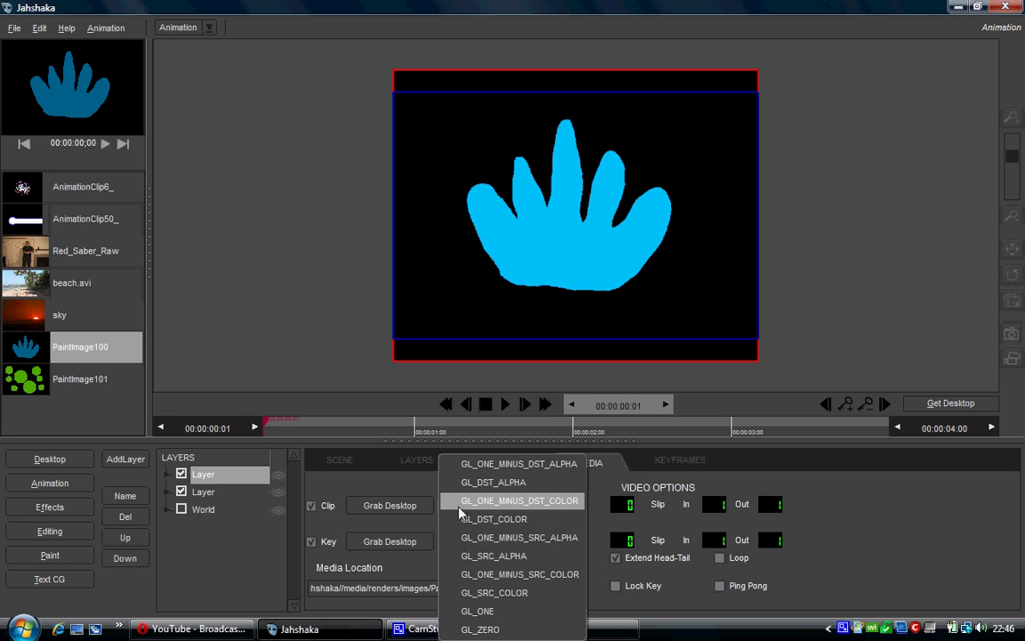
left_click(500, 539)
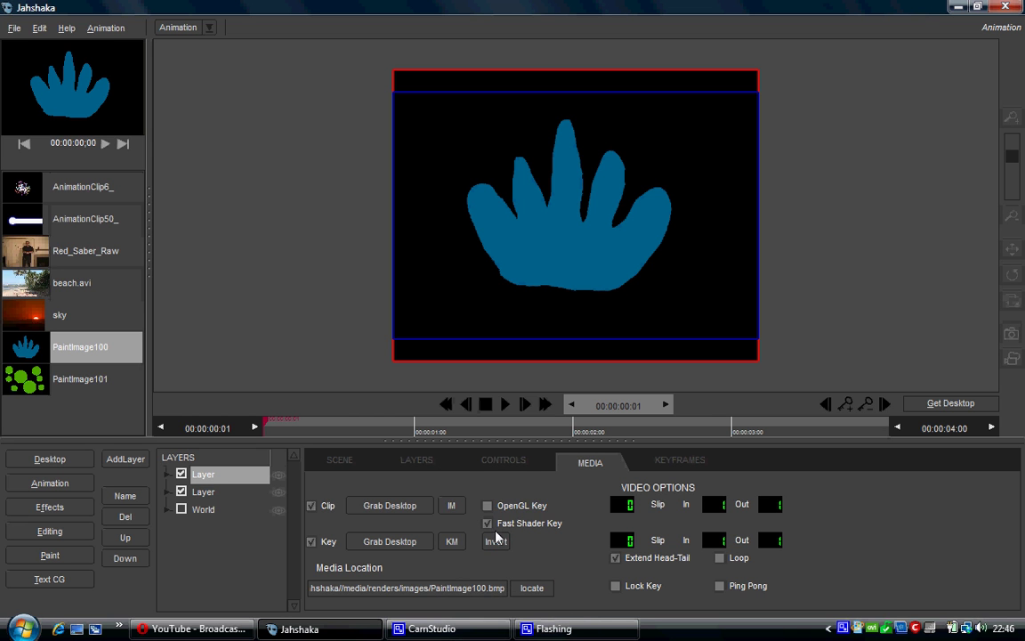
- Set the key blend mode to GL_ONE_MINUS_SRC_COLOR, then to GL_DST_COLOR
left_click(452, 541)
left_click(450, 541)
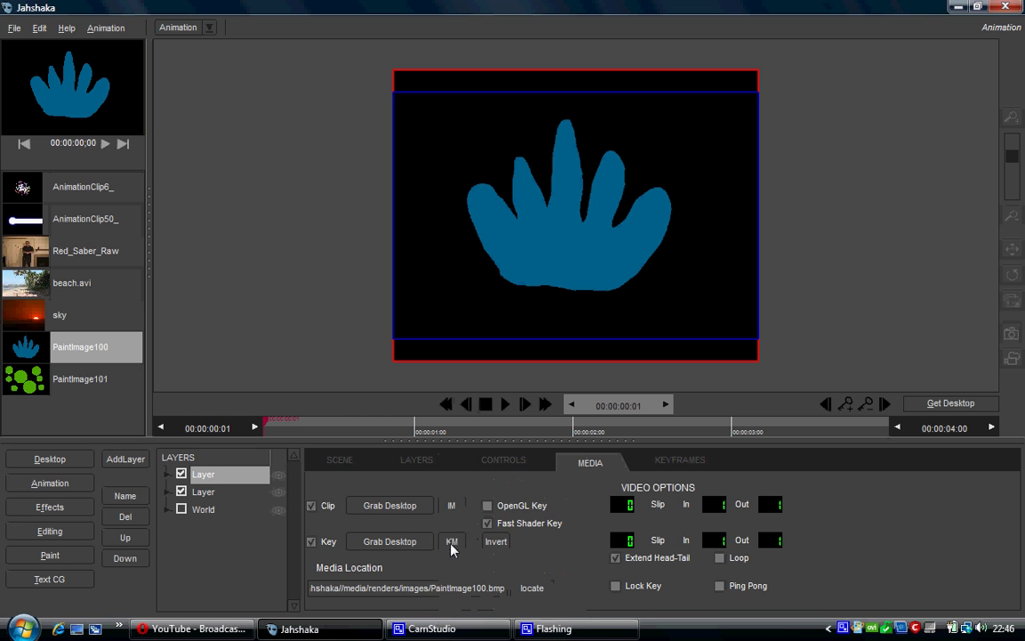
left_click(451, 541)
left_click(469, 519)
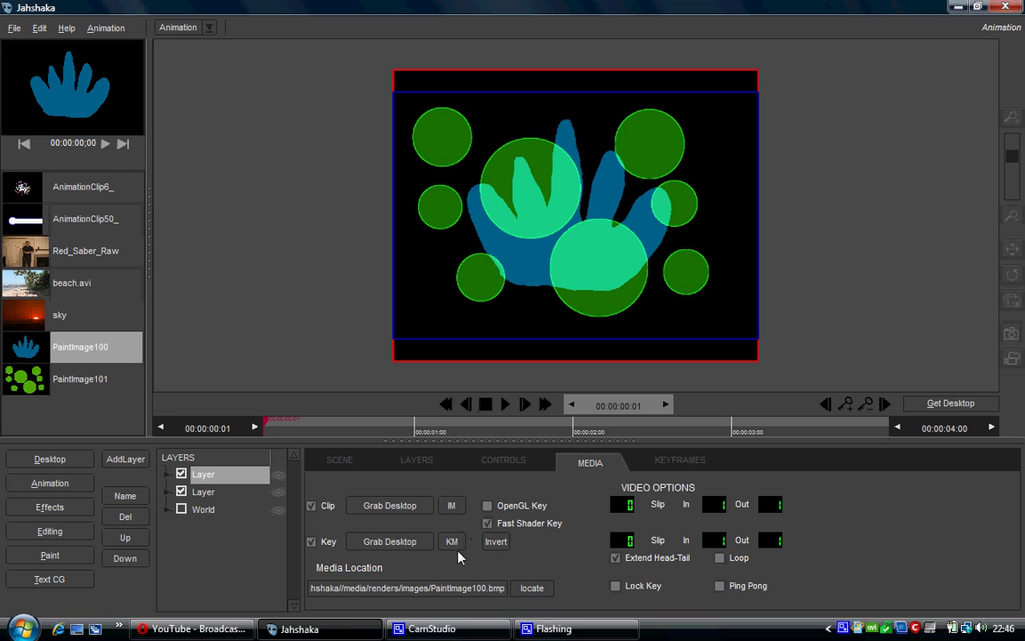
left_click(452, 542)
left_click(468, 575)
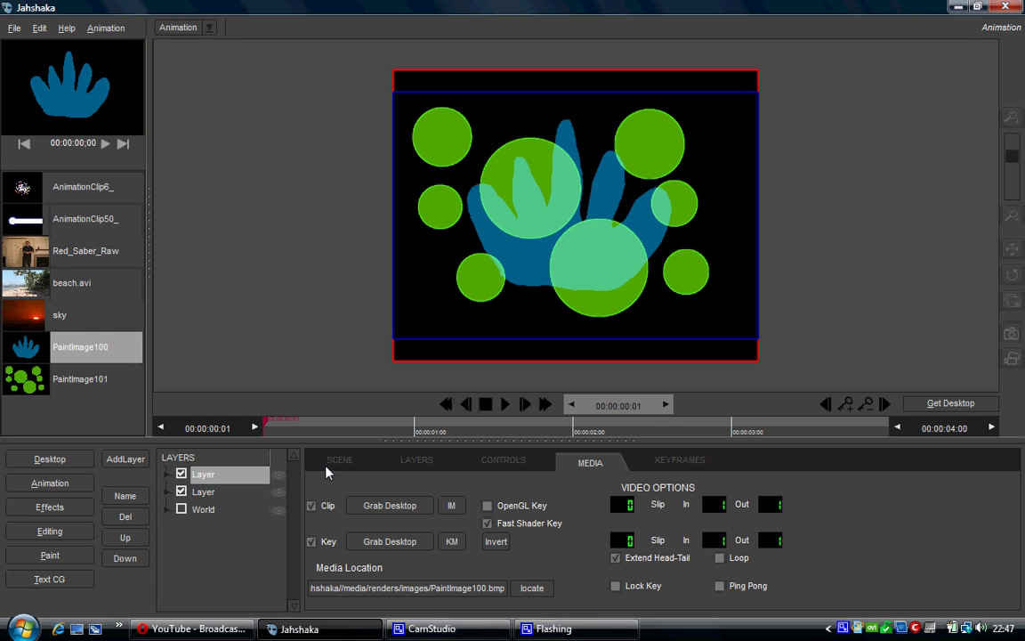
left_click(490, 468)
left_click(443, 469)
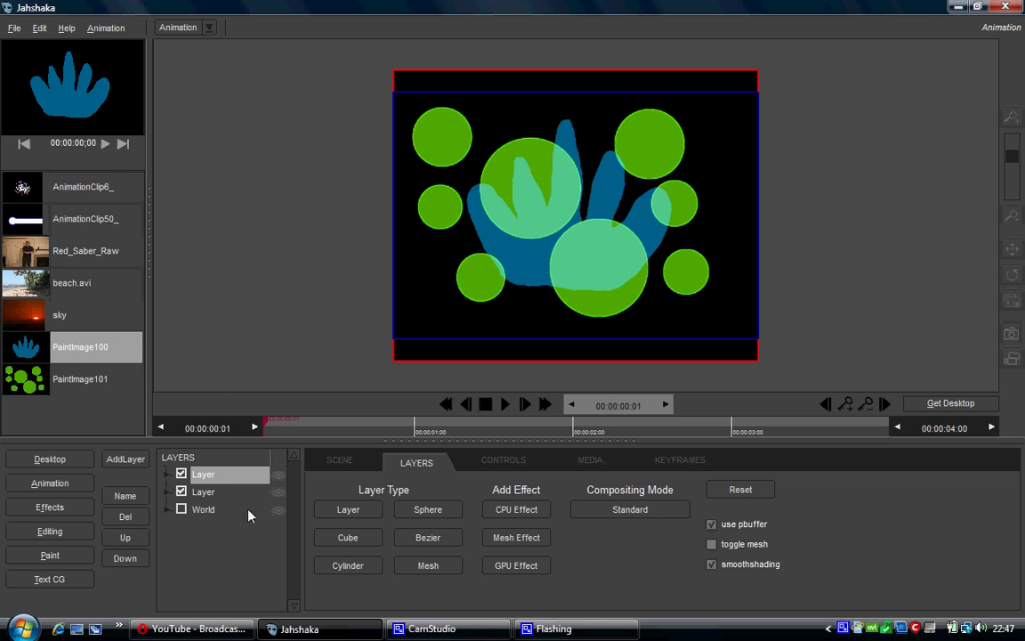
left_click(506, 462)
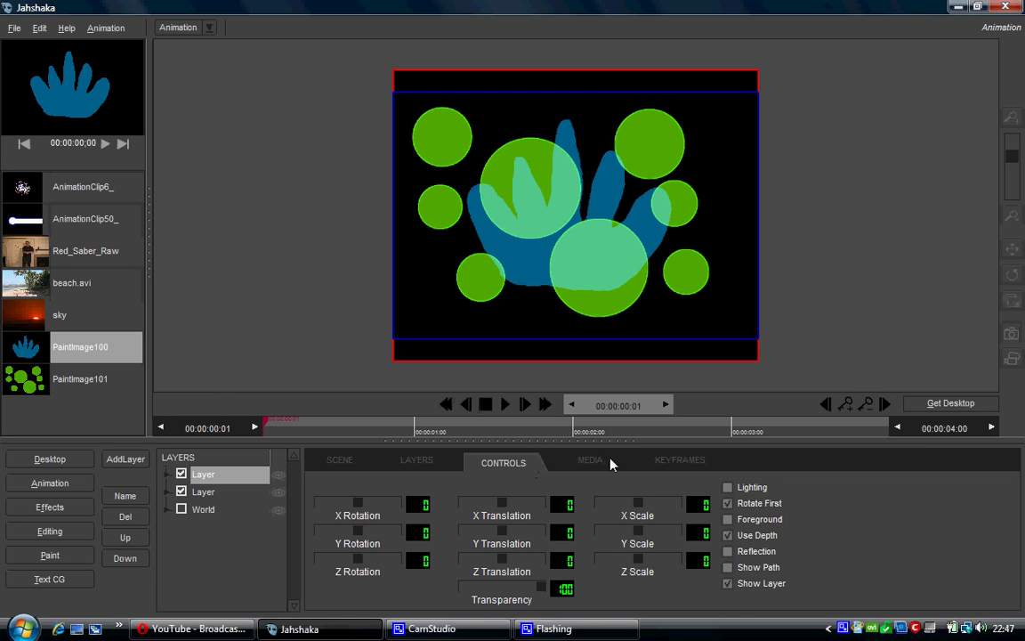
left_click(590, 470)
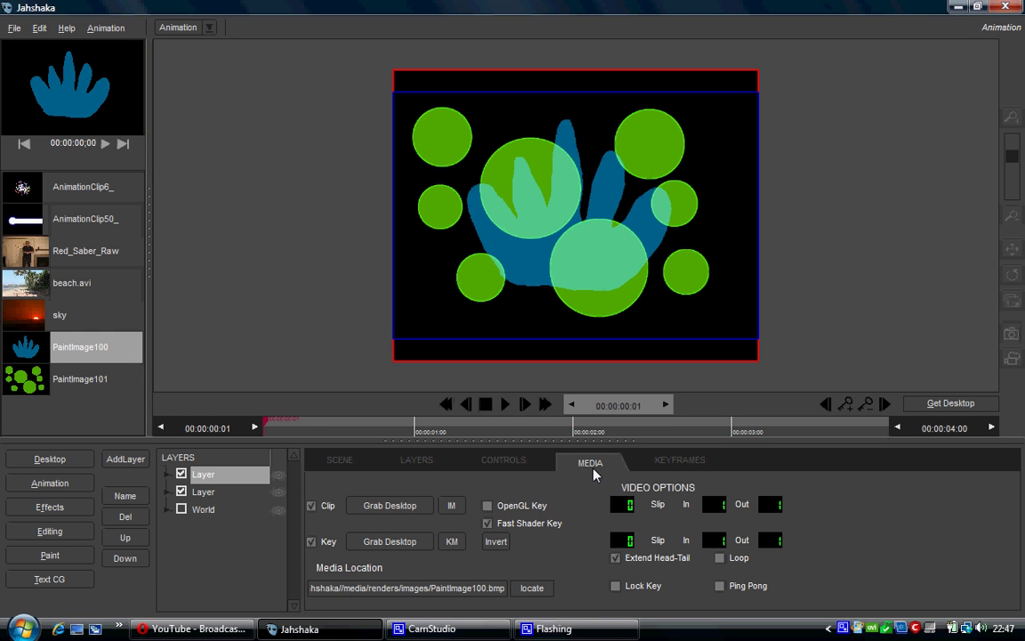
left_click(519, 464)
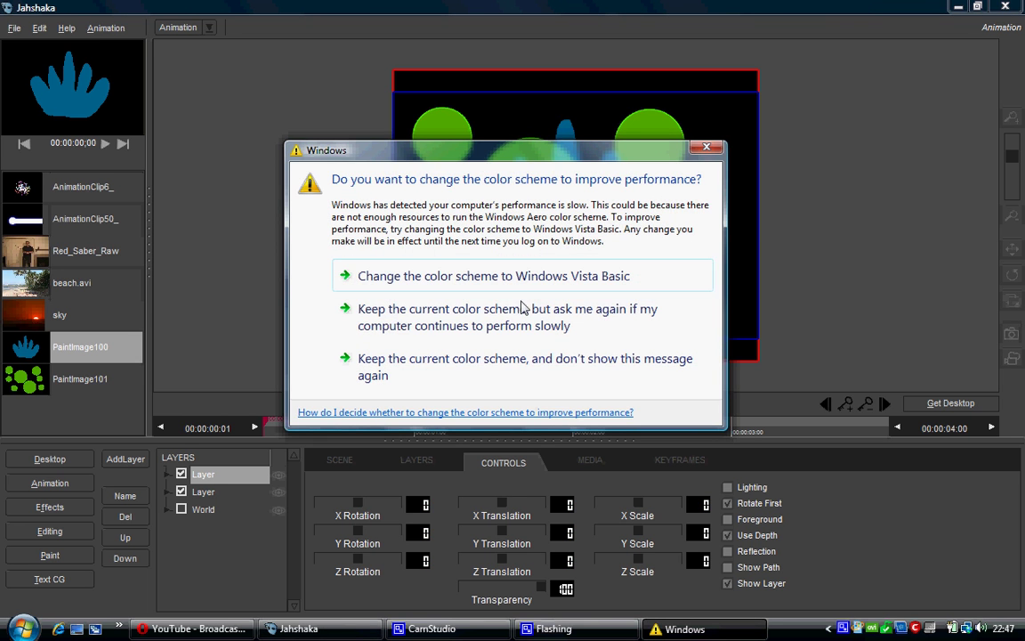
left_click(513, 138)
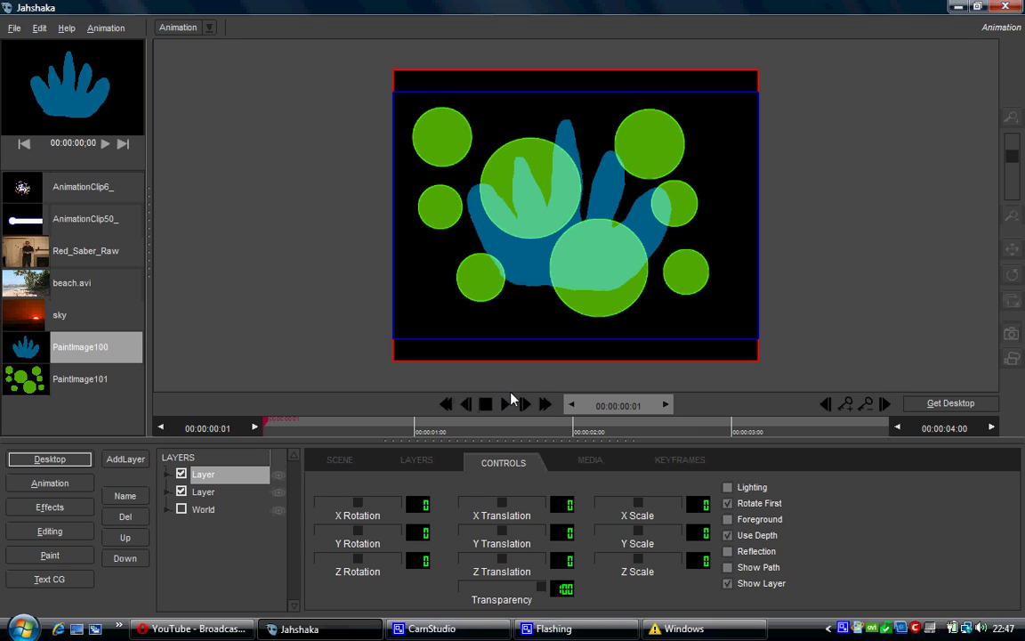
left_click(577, 467)
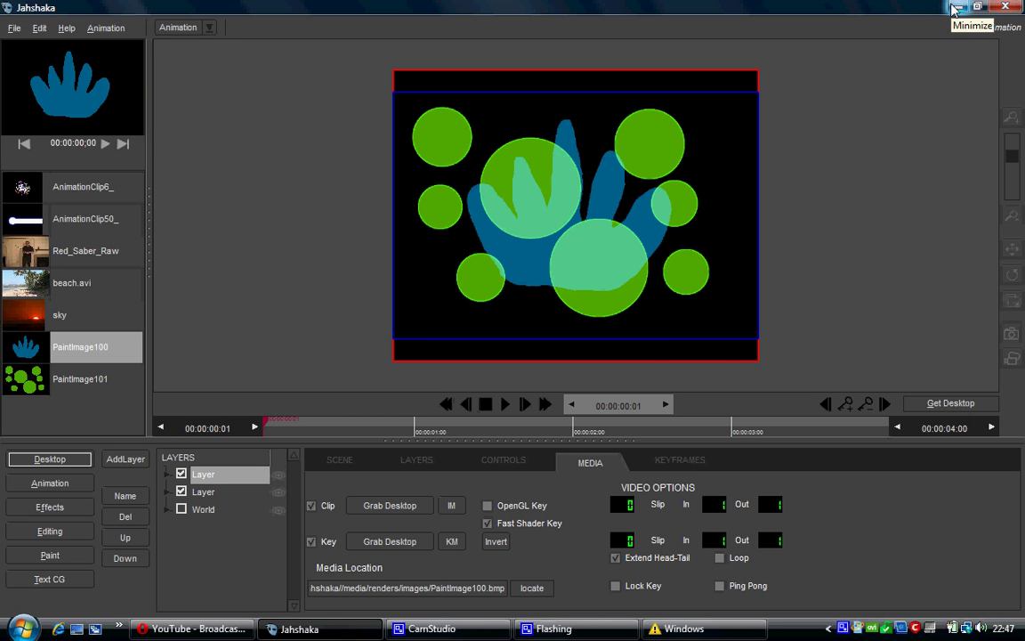
- Minimise Jahshaka, move the warning and CamStudio windows aside, and launch Wax 2.0
left_click(955, 8)
left_click_drag(498, 149, 766, 207)
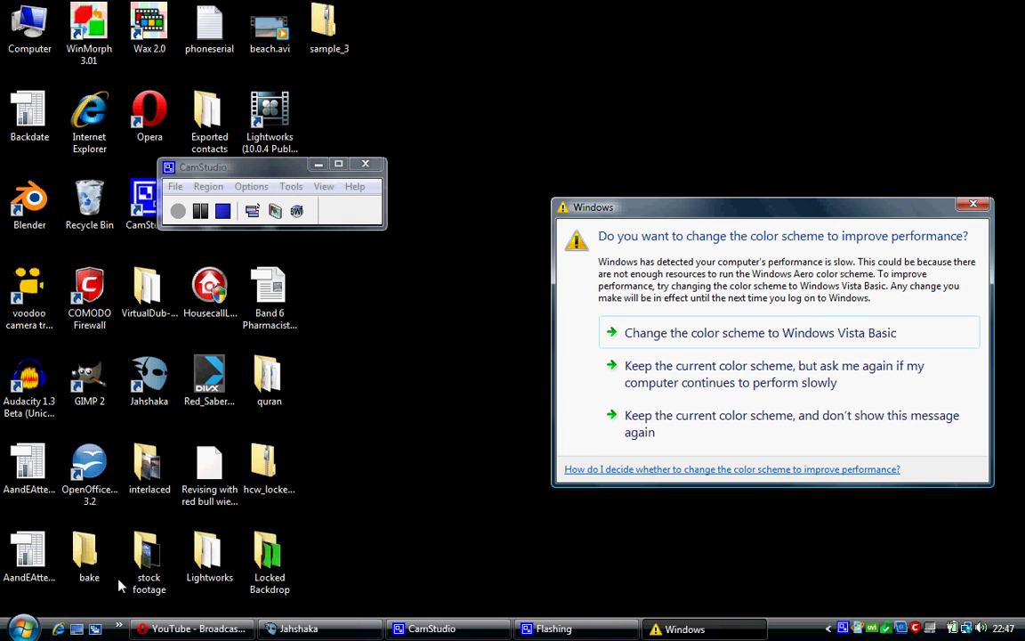
left_click_drag(278, 176, 755, 173)
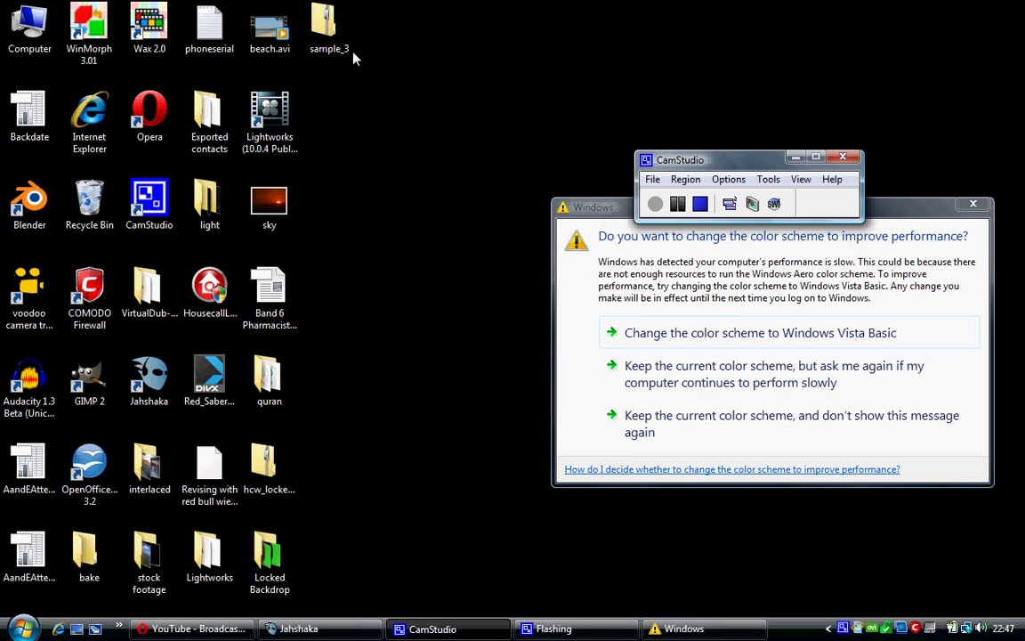
left_click(153, 27)
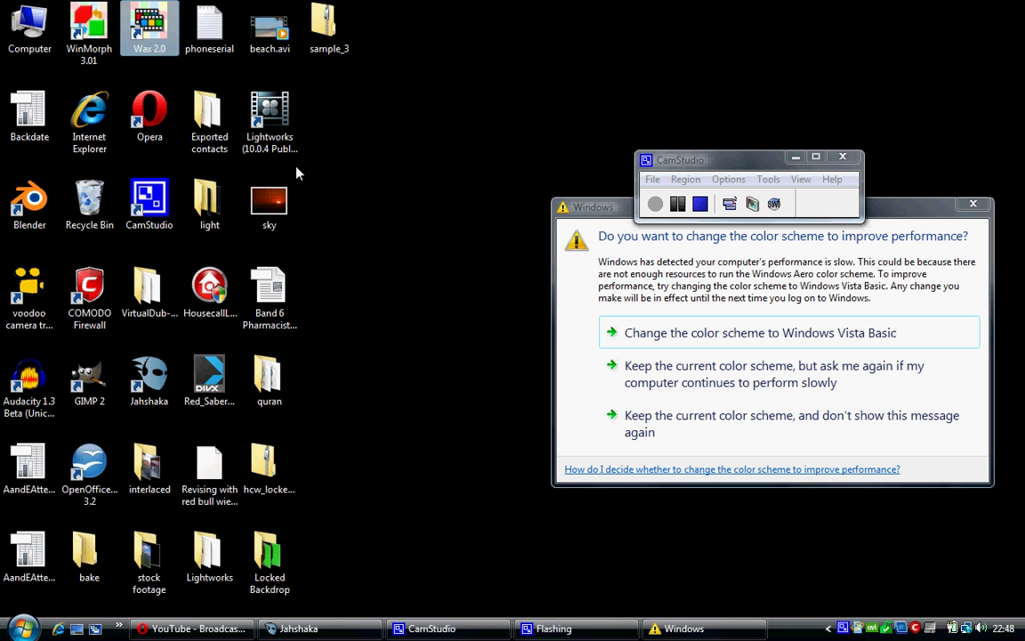
left_click(376, 506)
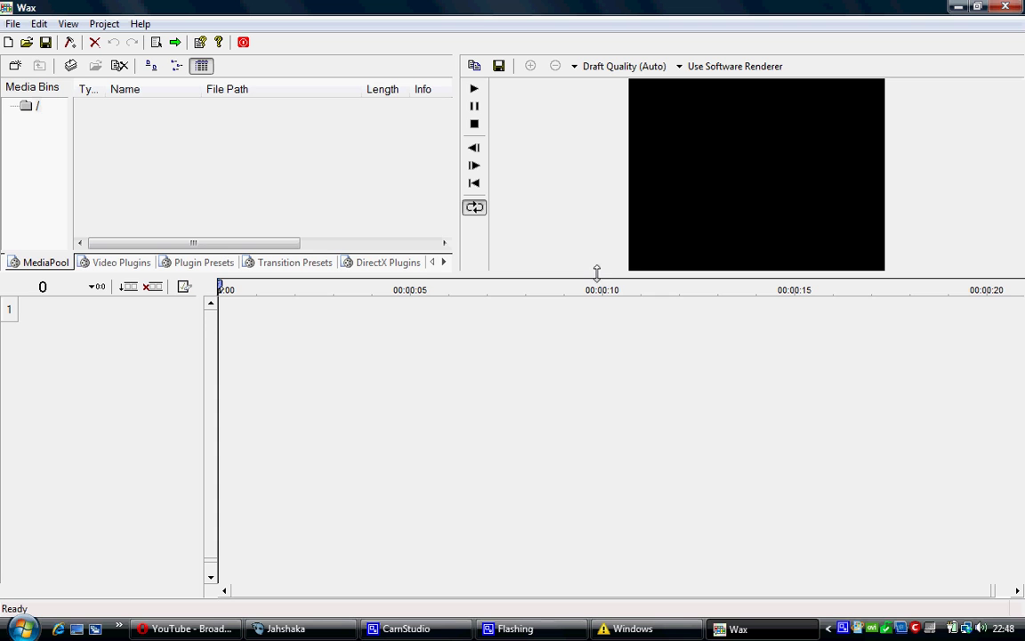
- Enlarge the Wax preview by dragging both splitters, then minimise and restore Wax
left_click_drag(596, 272, 602, 304)
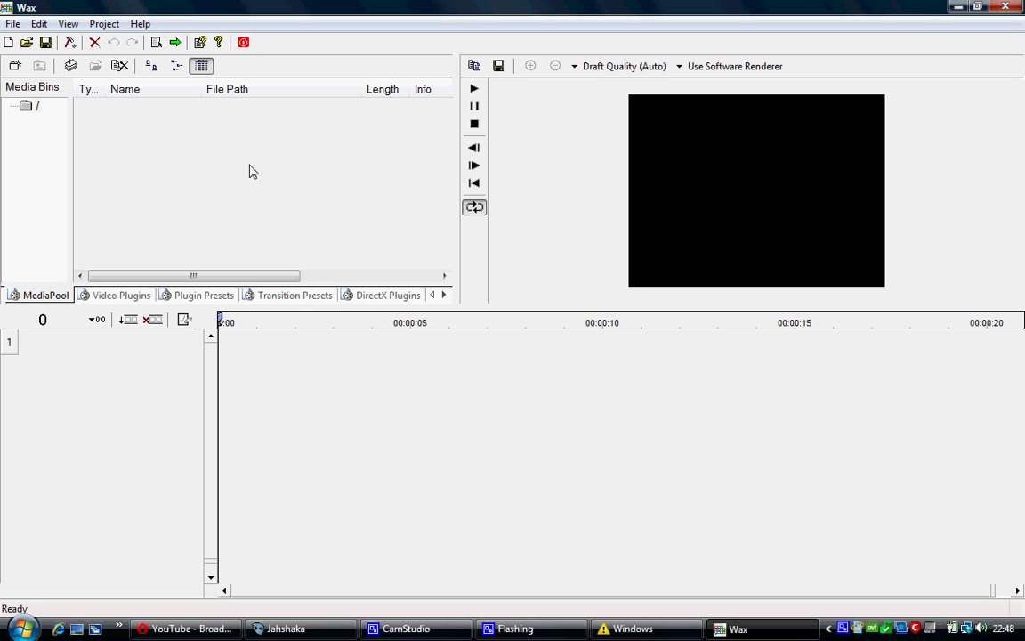
left_click_drag(457, 171, 356, 171)
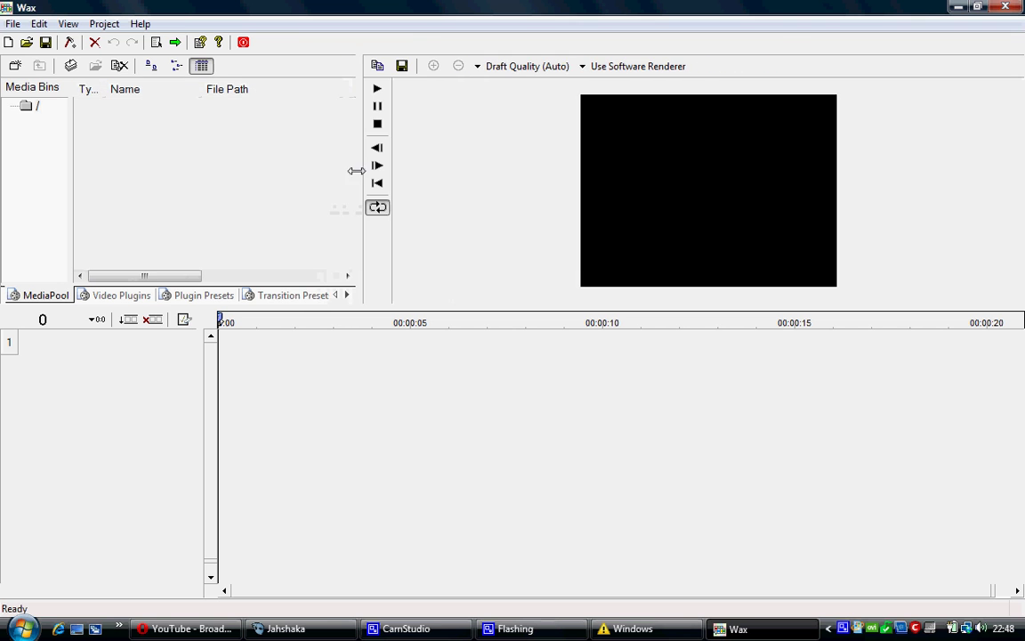
left_click(956, 7)
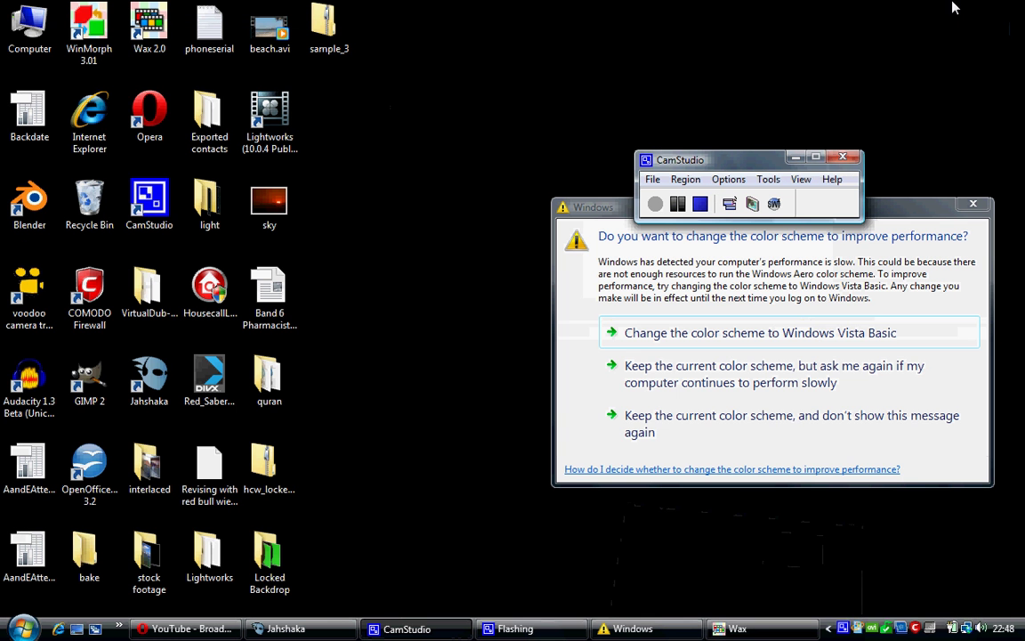
left_click(89, 34)
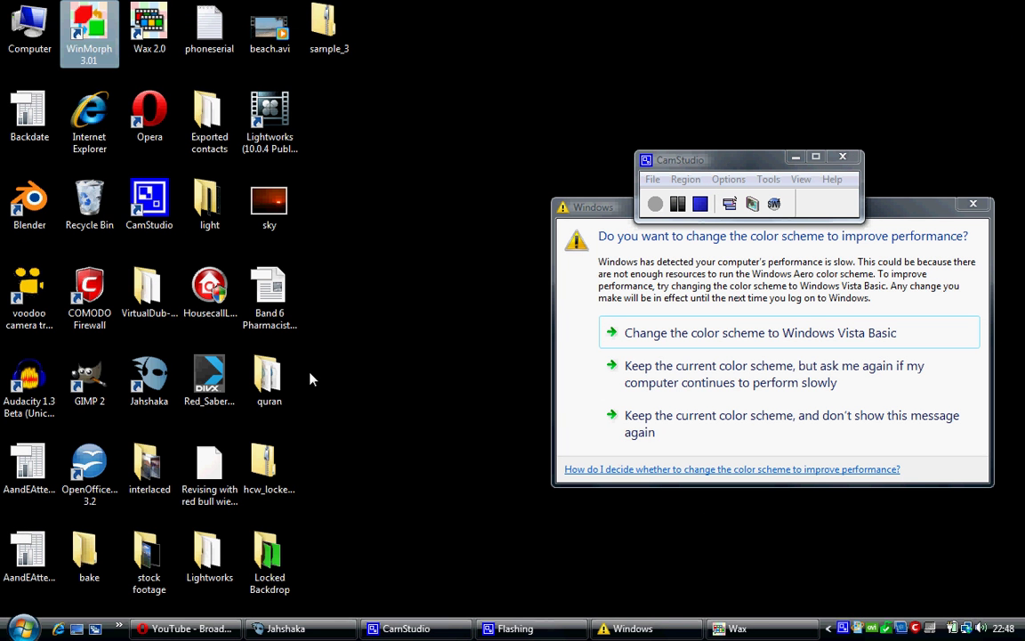
left_click(733, 627)
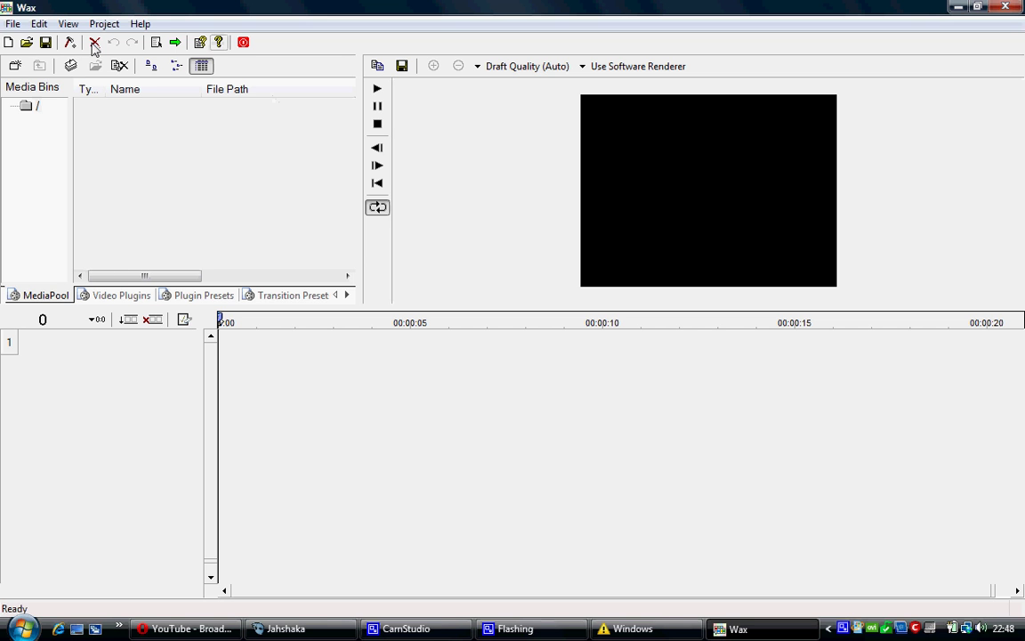
- Add the sky image and beach.avi from the Desktop folder as project media
left_click(70, 65)
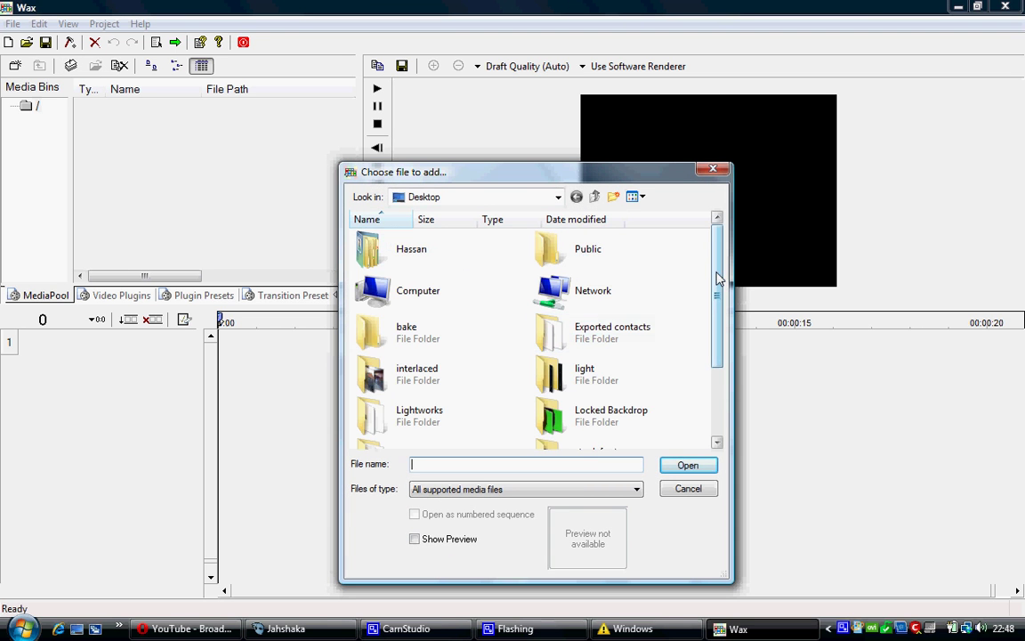
scroll(717, 284, "down", 3)
left_click(389, 431)
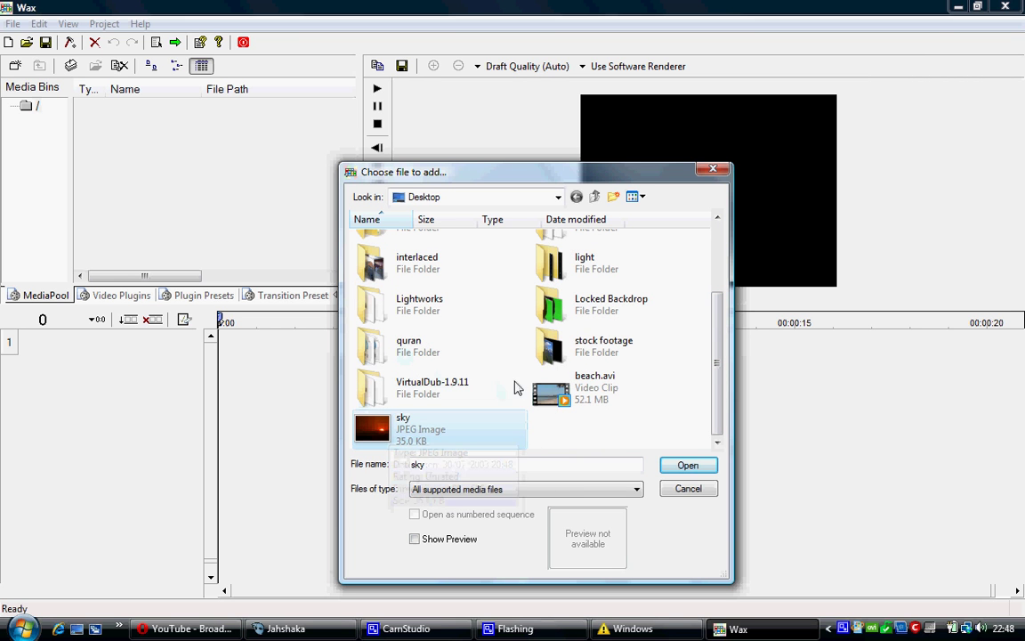
left_click(590, 388, "ctrl")
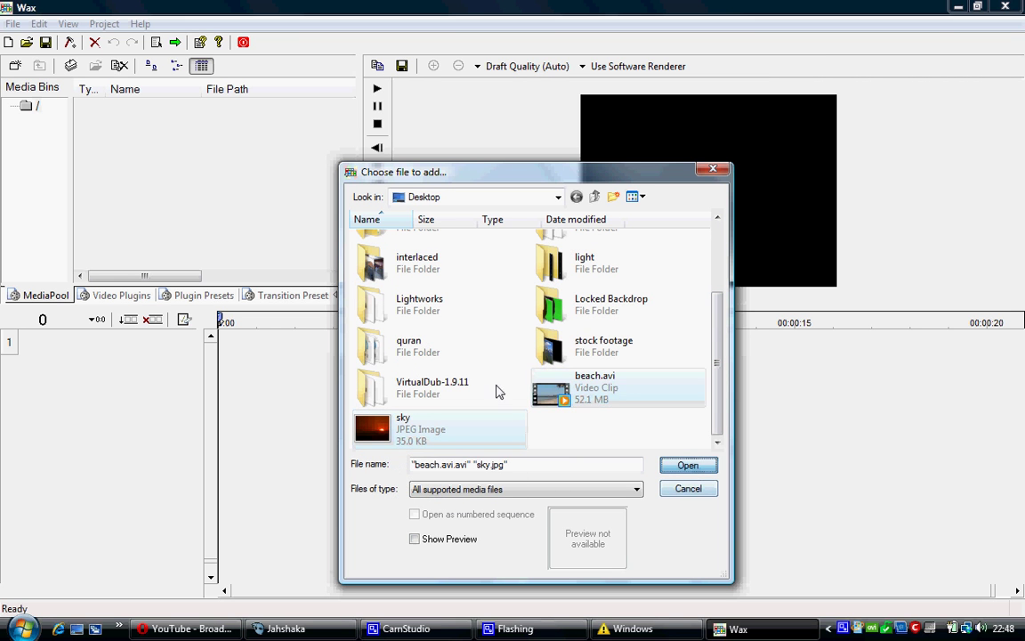
left_click(586, 466)
key("Return")
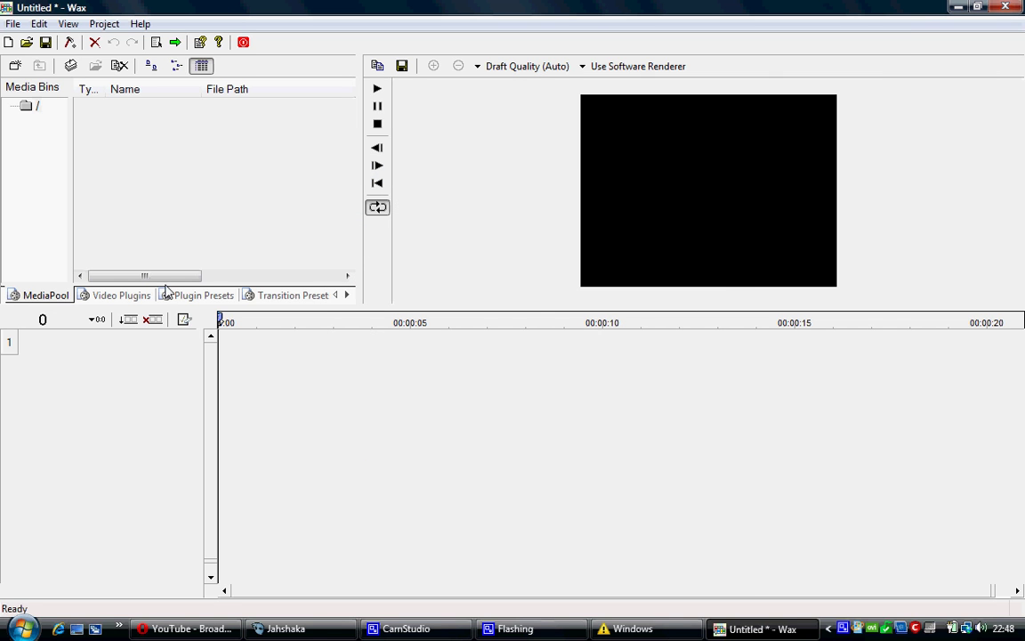
- Place sky.jpg from the Media Pool on track 1 and stretch it to end with beach.avi
left_click(225, 279)
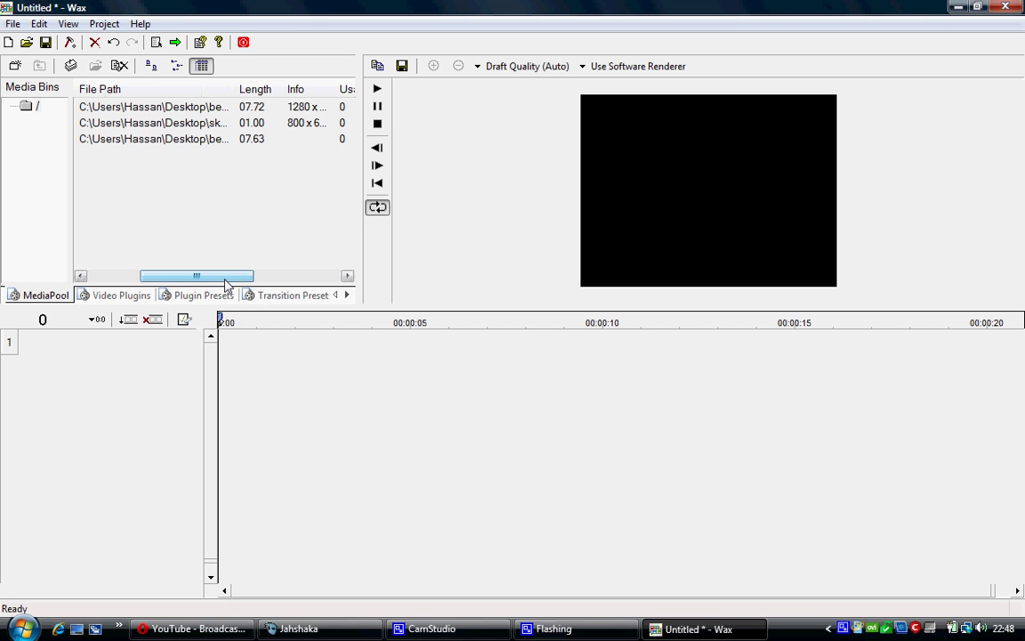
left_click(158, 140)
left_click(164, 125)
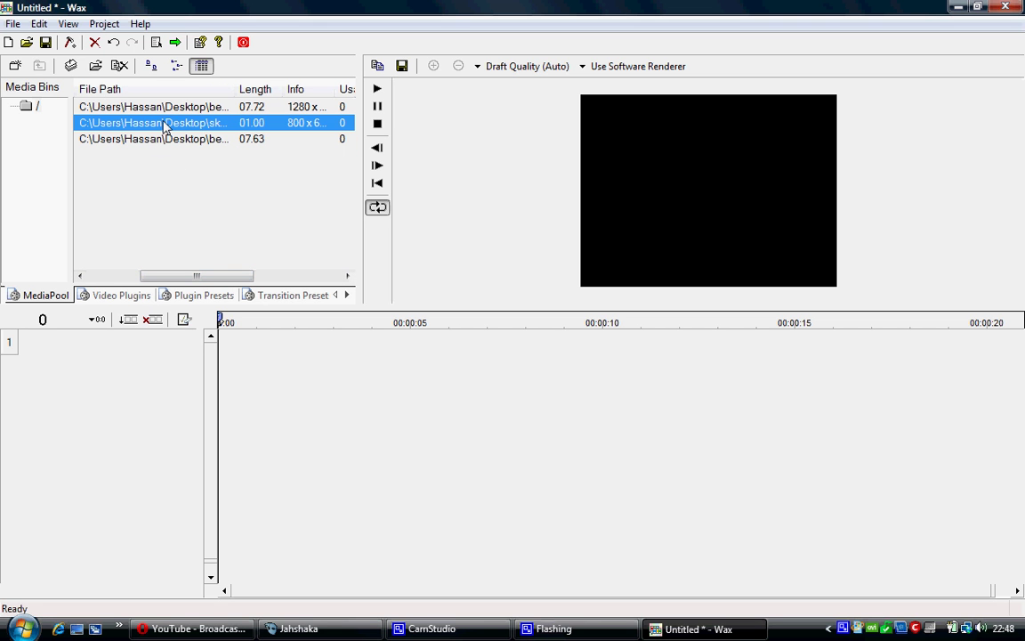
left_click_drag(165, 125, 174, 374)
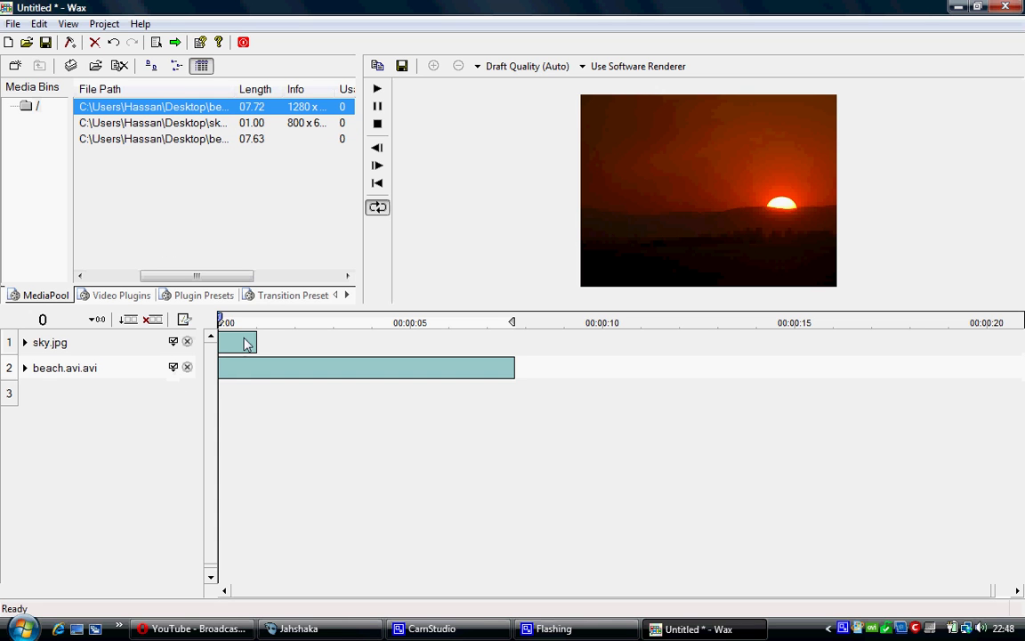
left_click_drag(247, 345, 515, 366)
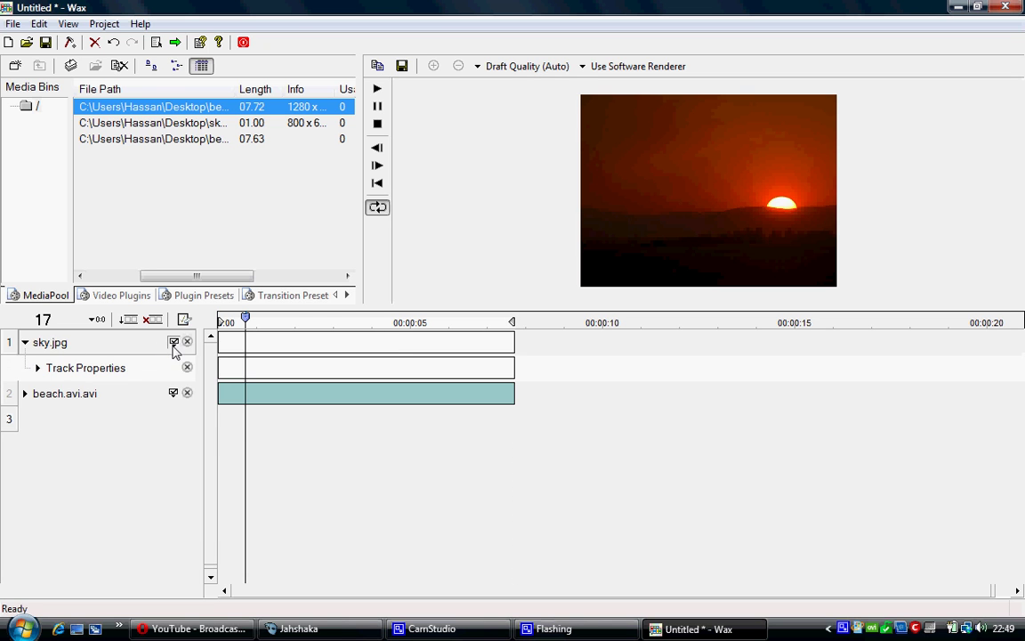
- Expand the sky.jpg track's properties and set its Composite mode to Add
left_click(25, 342)
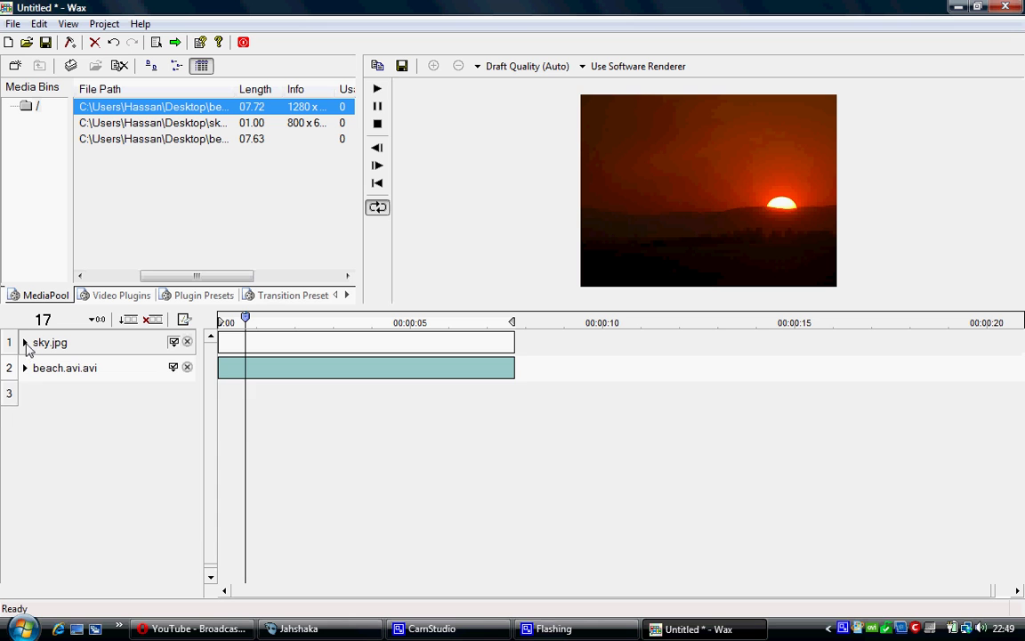
left_click(24, 342)
left_click(36, 368)
left_click(154, 413)
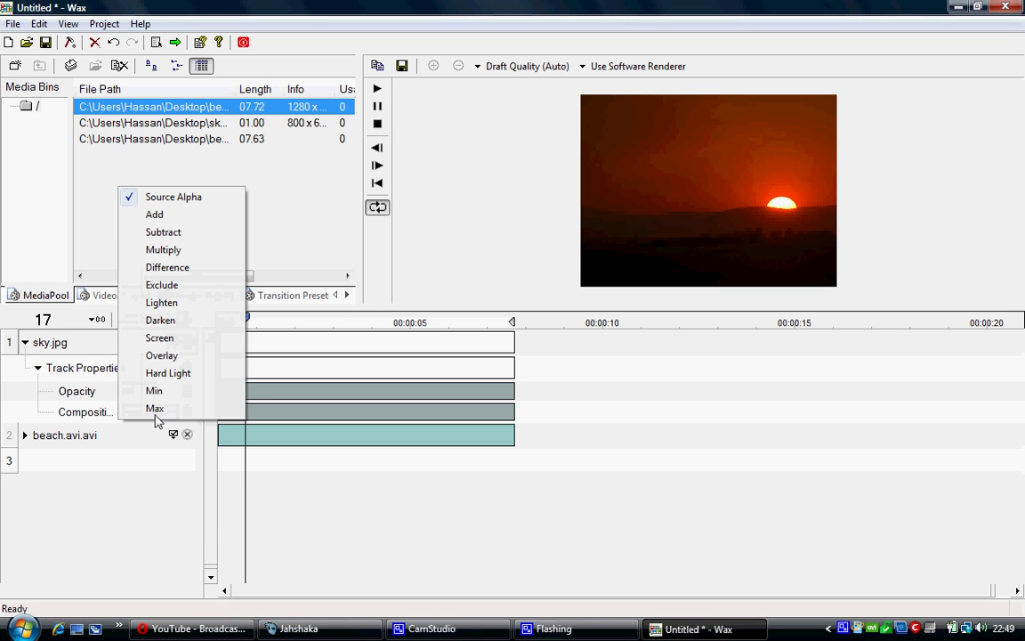
left_click(199, 222)
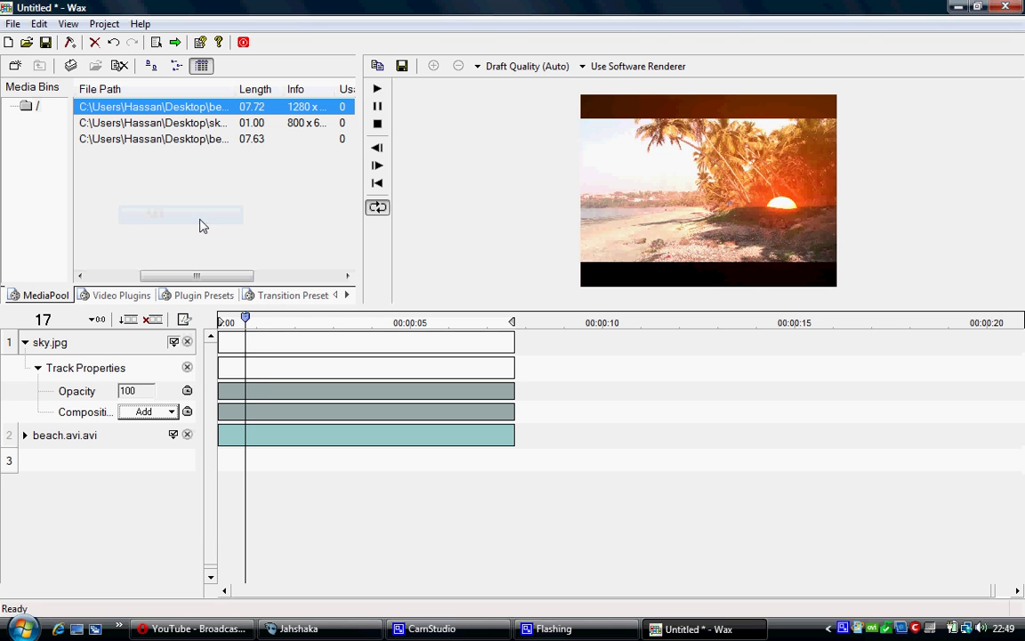
- Try the Overlay and Max composite modes on the sky track, finishing with Lighten
left_click(169, 412)
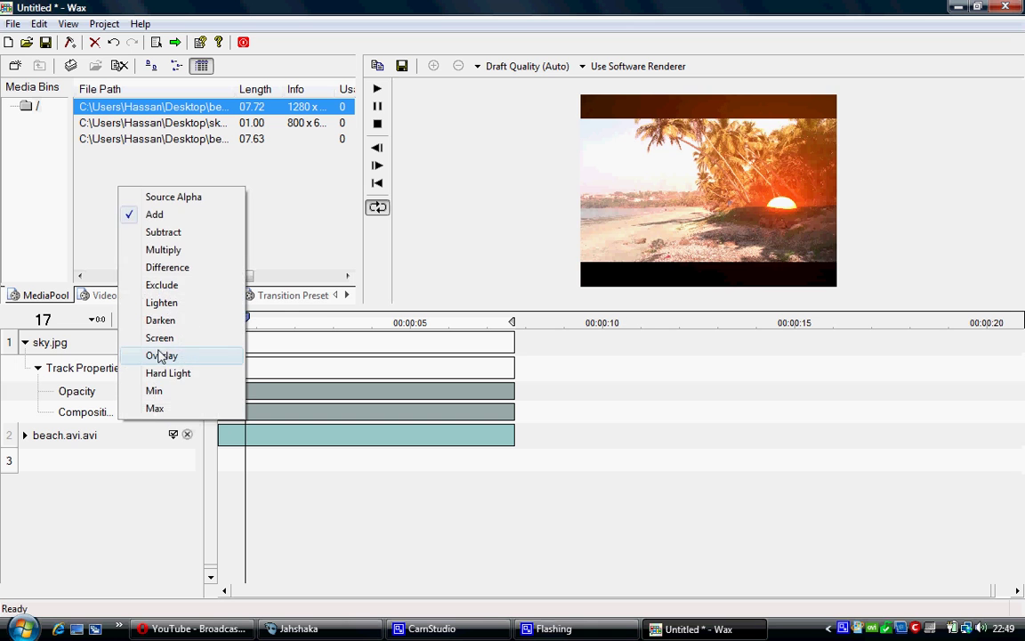
left_click(158, 356)
left_click(146, 412)
left_click(153, 328)
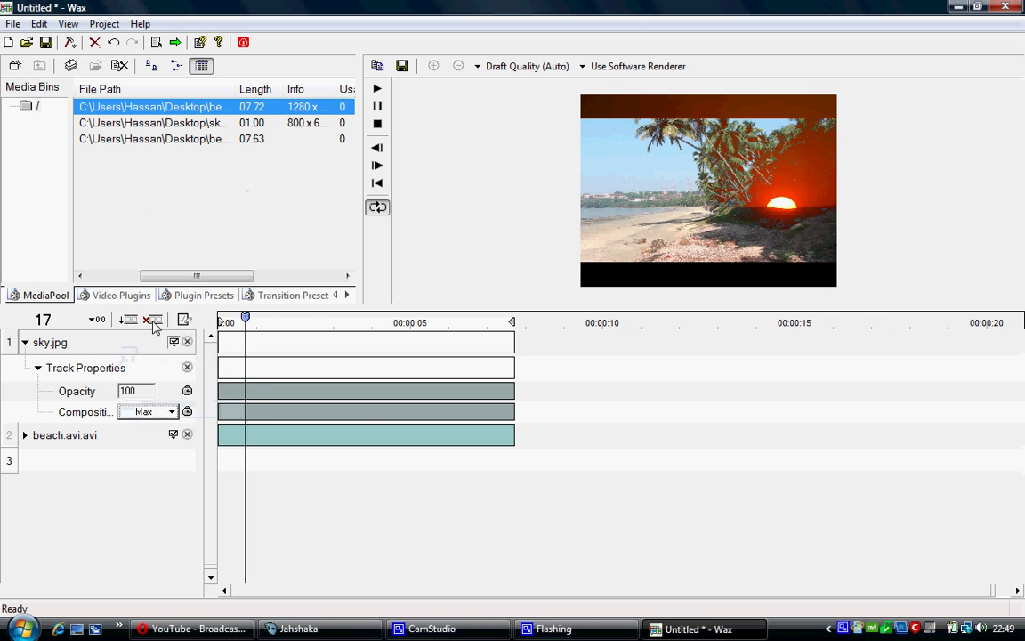
left_click(153, 412)
left_click(157, 301)
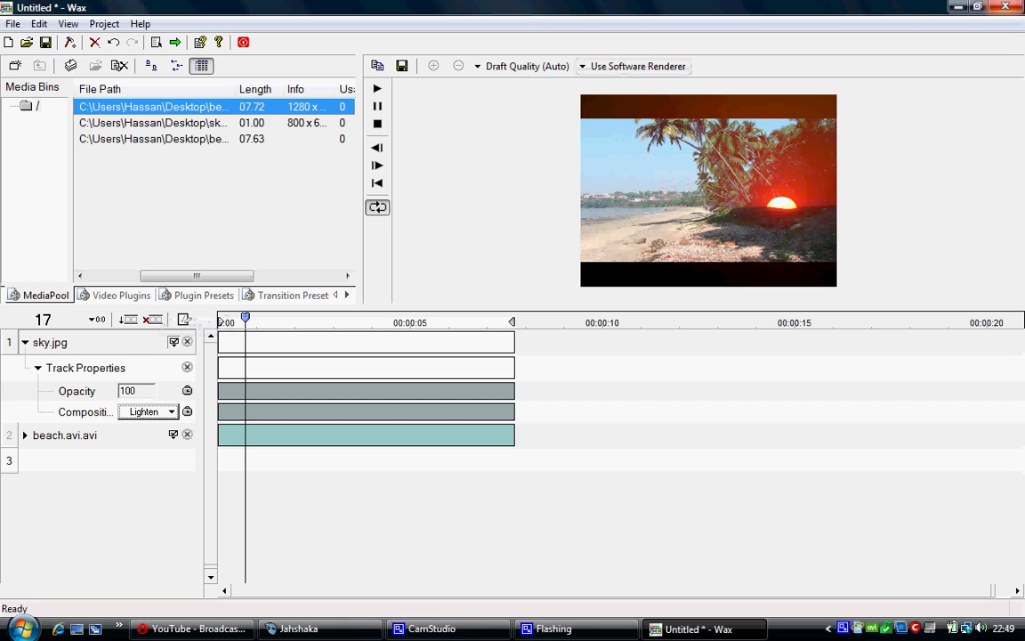
left_click(481, 632)
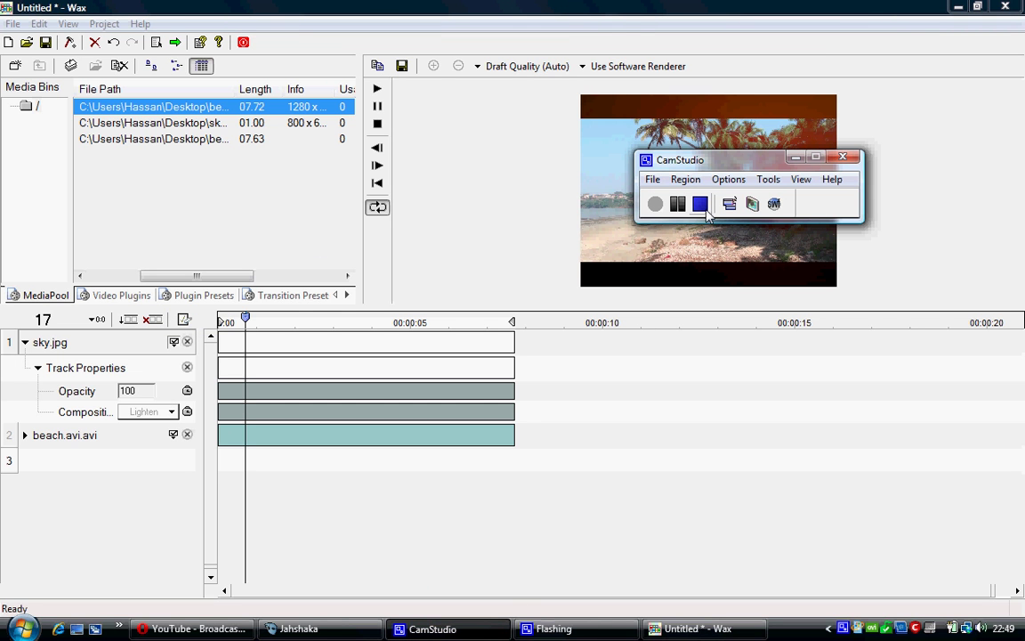